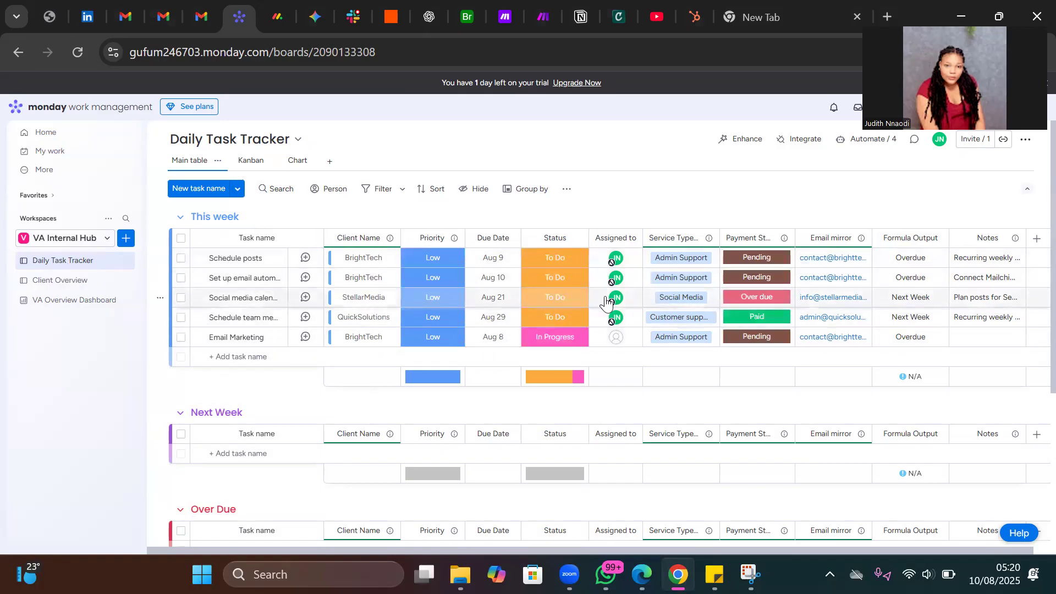
- Review the task groups of the Daily Task Tracker board, then open the Client Overview board
{"action": "scroll", "coordinate": [432, 389], "scroll_direction": "down", "scroll_amount": 2}
{"action": "scroll", "coordinate": [431, 389], "scroll_direction": "down", "scroll_amount": 2}
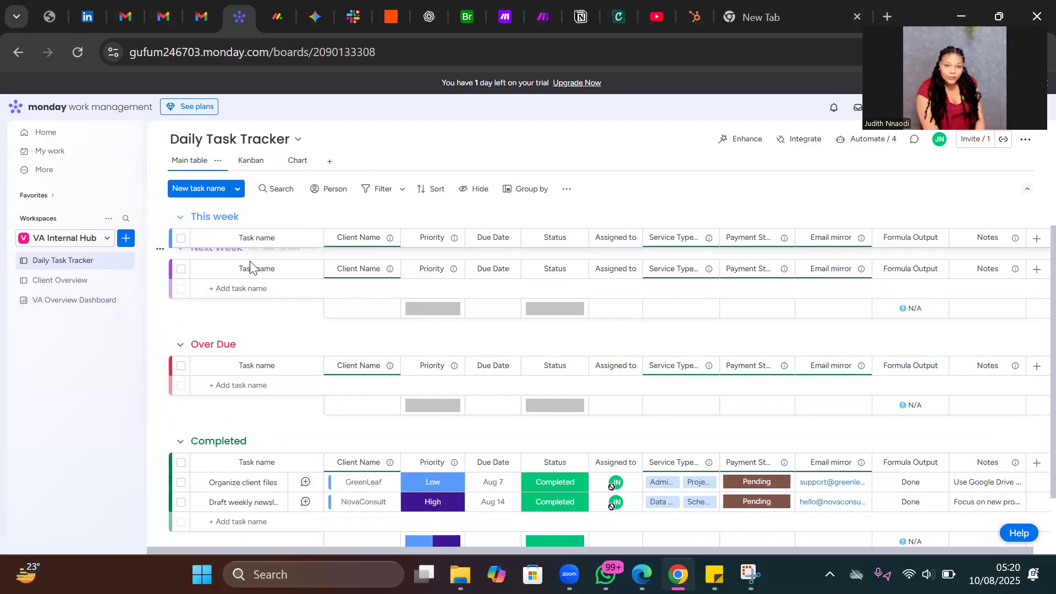
{"action": "scroll", "coordinate": [235, 319], "scroll_direction": "up", "scroll_amount": 2}
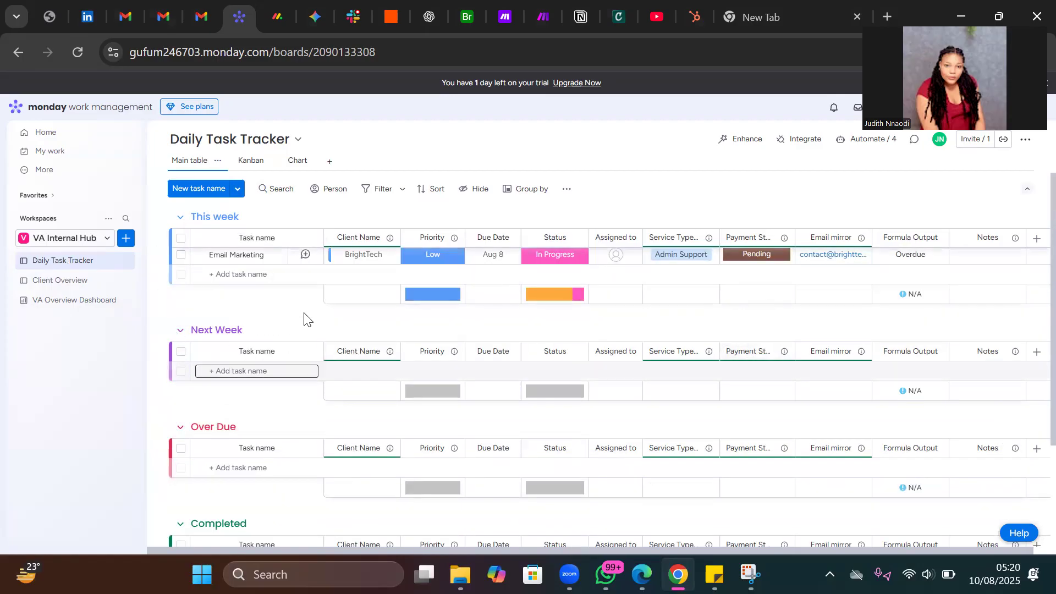
{"action": "scroll", "coordinate": [308, 306], "scroll_direction": "down", "scroll_amount": 3}
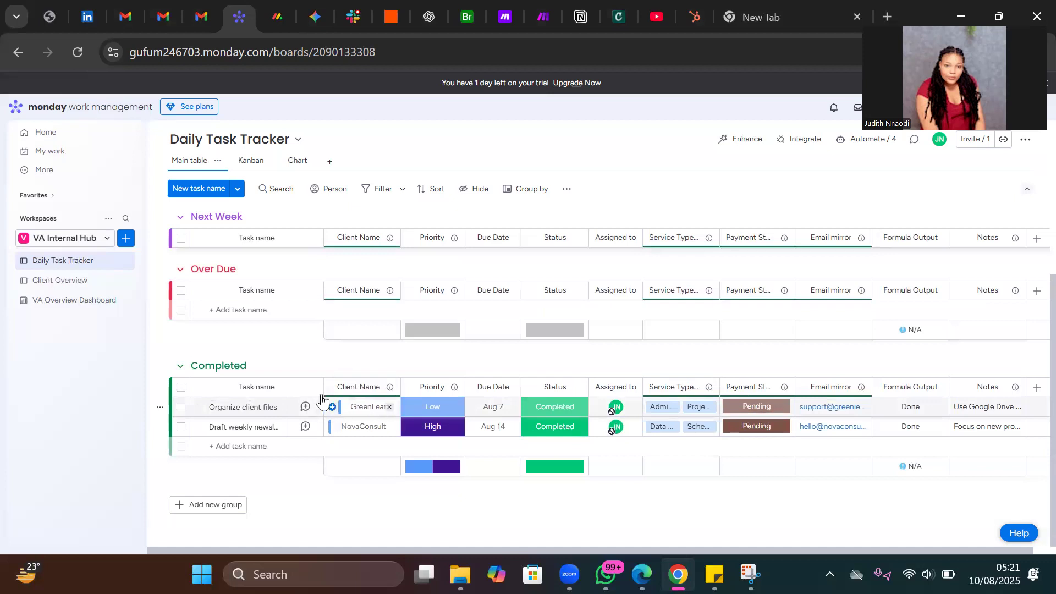
{"action": "scroll", "coordinate": [330, 398], "scroll_direction": "up", "scroll_amount": 4}
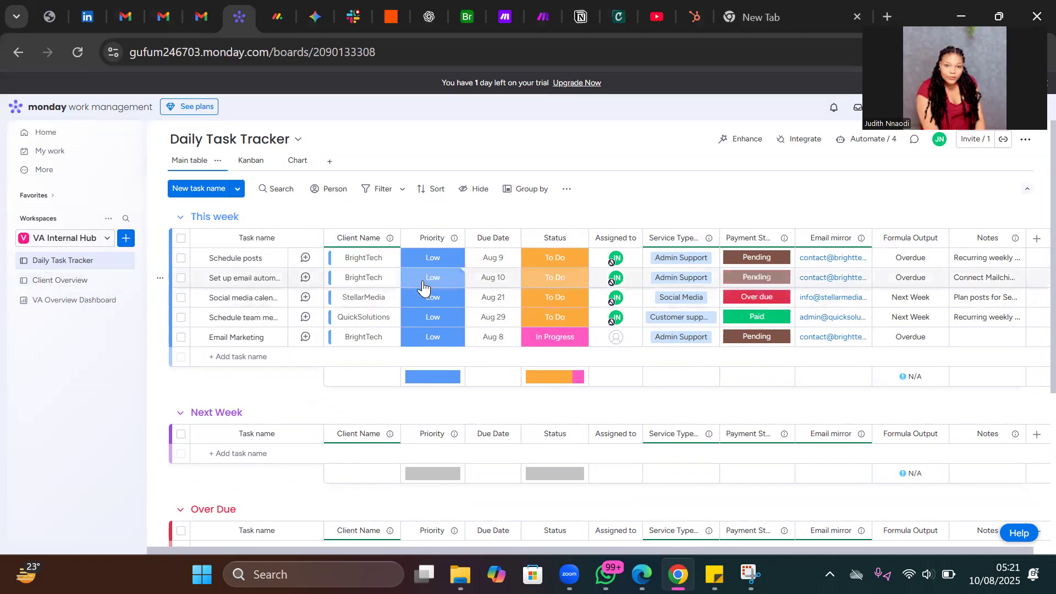
{"action": "left_click", "coordinate": [52, 286]}
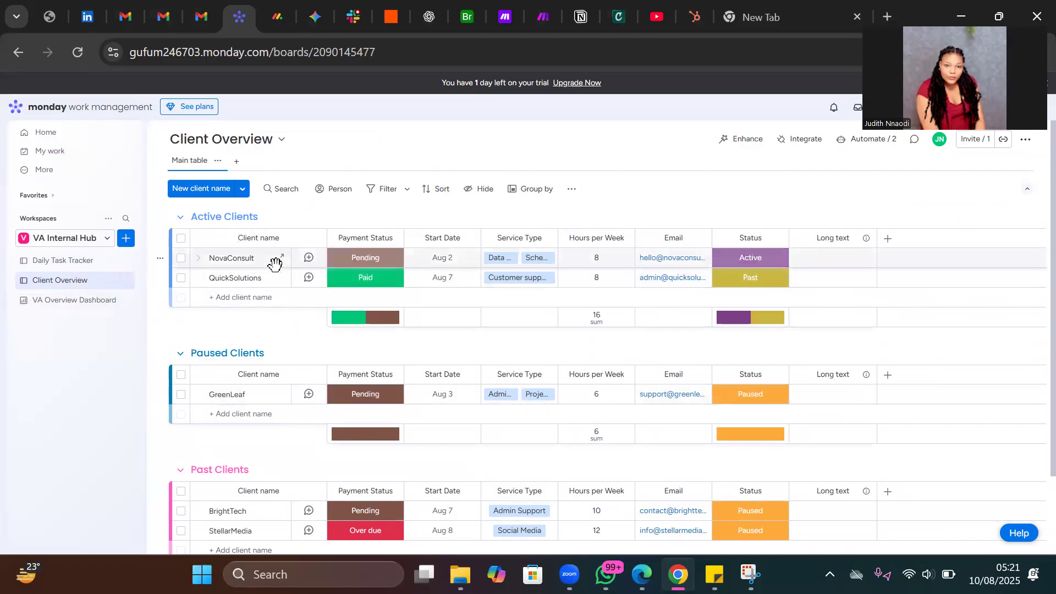
- Open the VA Overview Dashboard and review its calendar, battery, table and chart widgets
{"action": "left_click", "coordinate": [44, 305]}
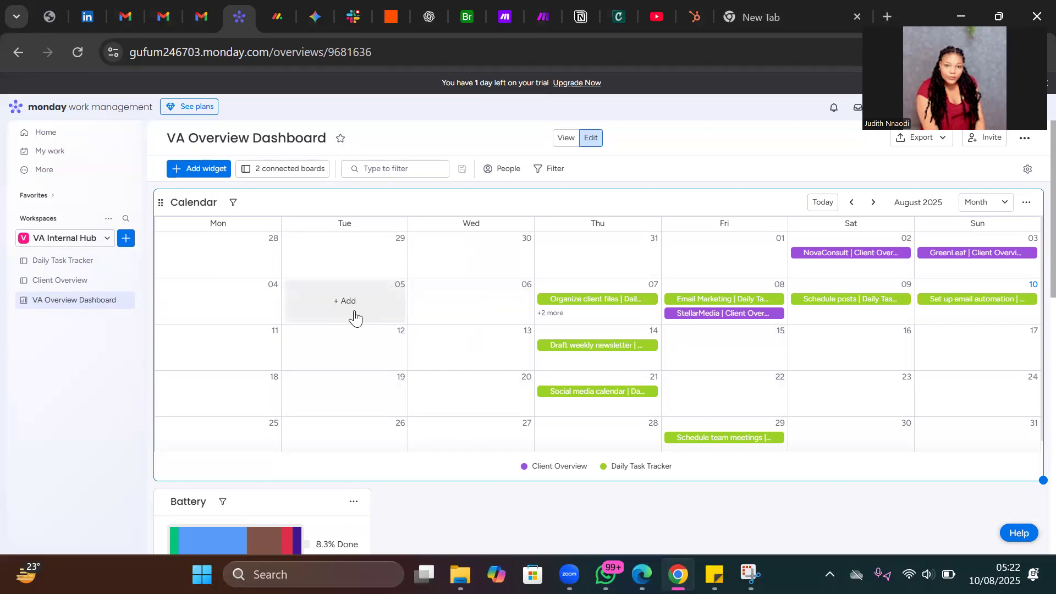
{"action": "scroll", "coordinate": [295, 273], "scroll_direction": "down", "scroll_amount": 1}
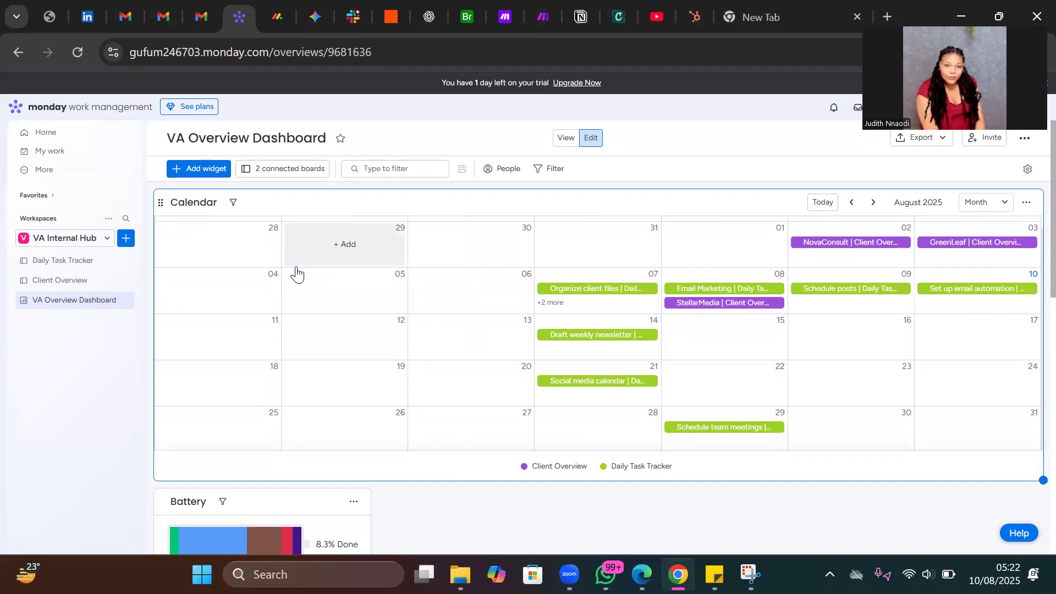
{"action": "scroll", "coordinate": [296, 295], "scroll_direction": "down", "scroll_amount": 6}
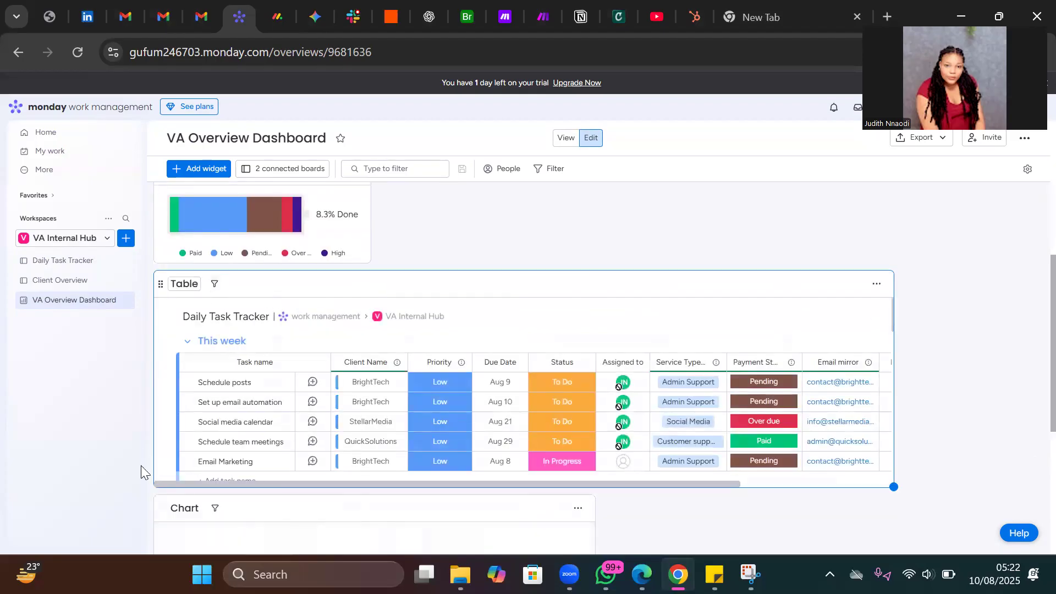
{"action": "scroll", "coordinate": [599, 321], "scroll_direction": "up", "scroll_amount": 6}
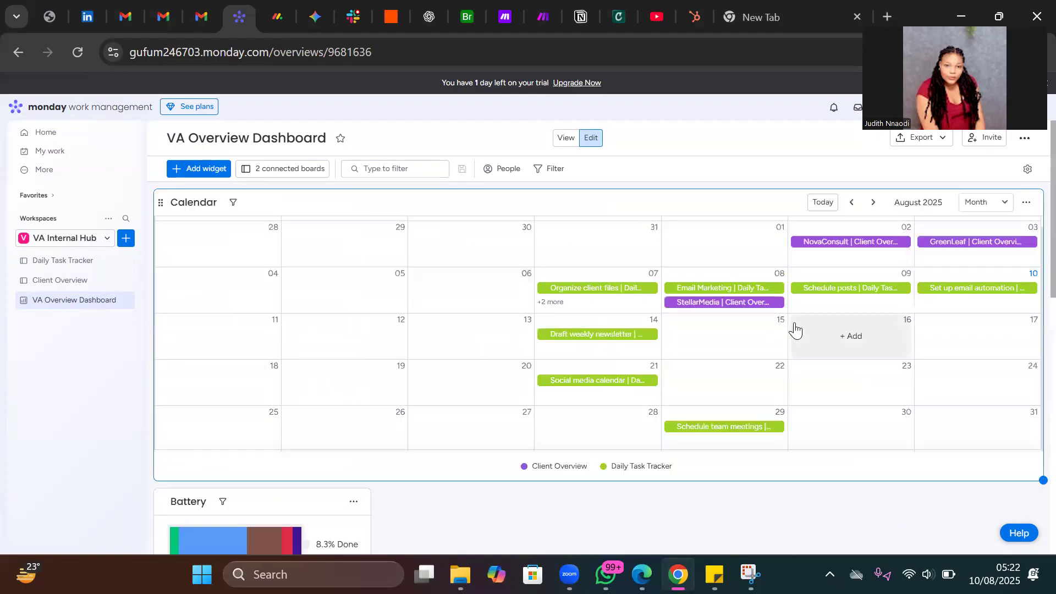
{"action": "scroll", "coordinate": [428, 338], "scroll_direction": "down", "scroll_amount": 10}
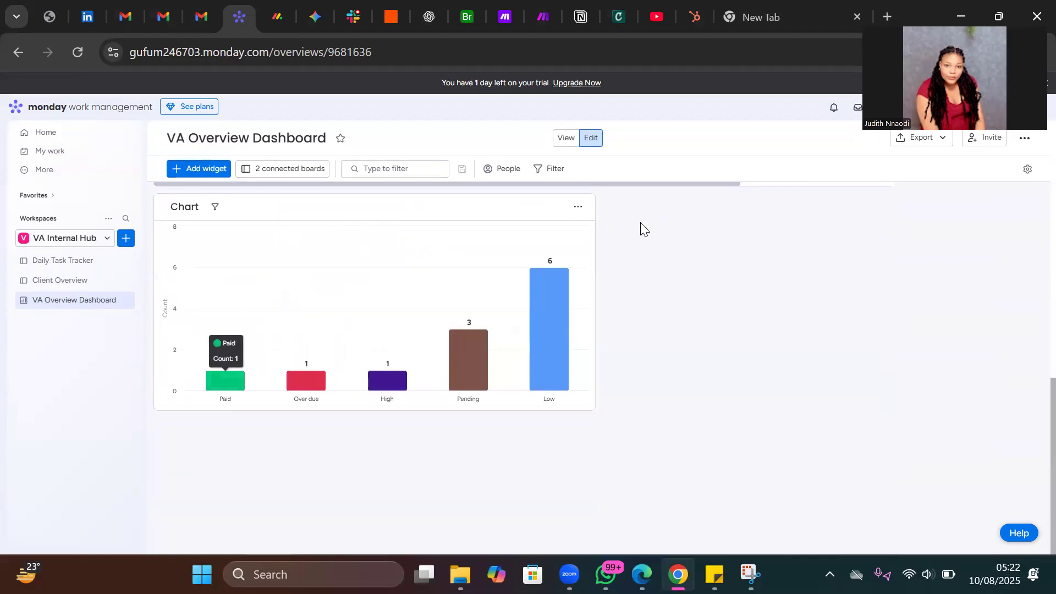
{"action": "scroll", "coordinate": [640, 222], "scroll_direction": "up", "scroll_amount": 10}
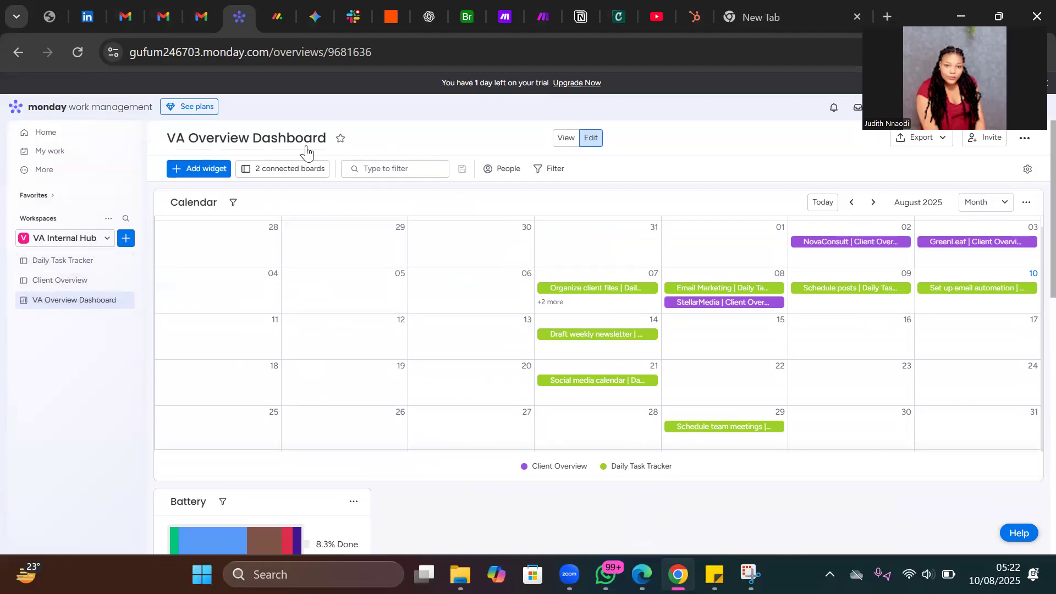
- Return to the Daily Task Tracker board and review its configured automations
{"action": "left_click", "coordinate": [57, 263]}
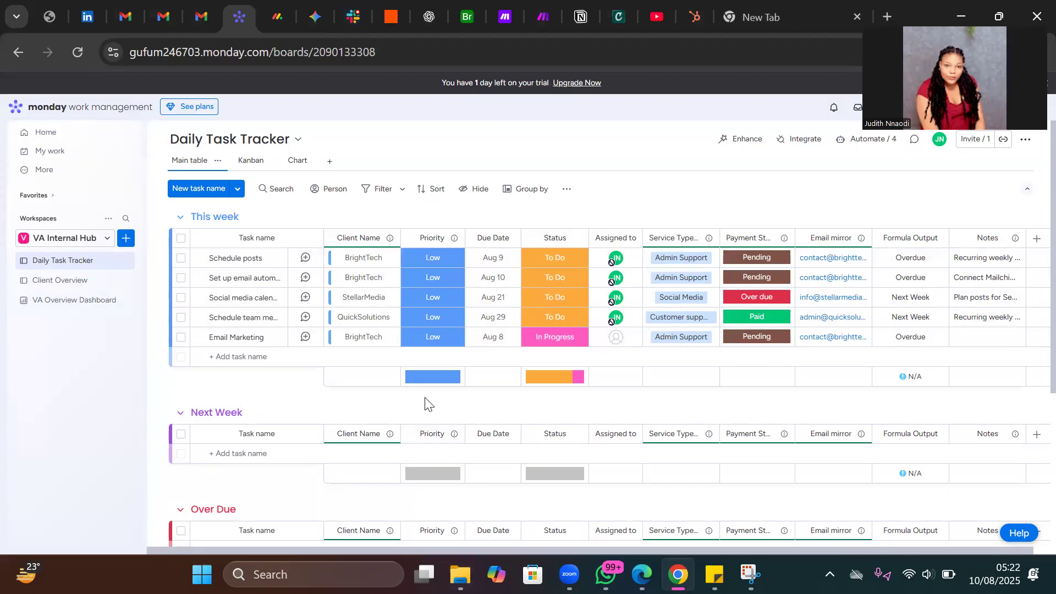
{"action": "left_click", "coordinate": [867, 143]}
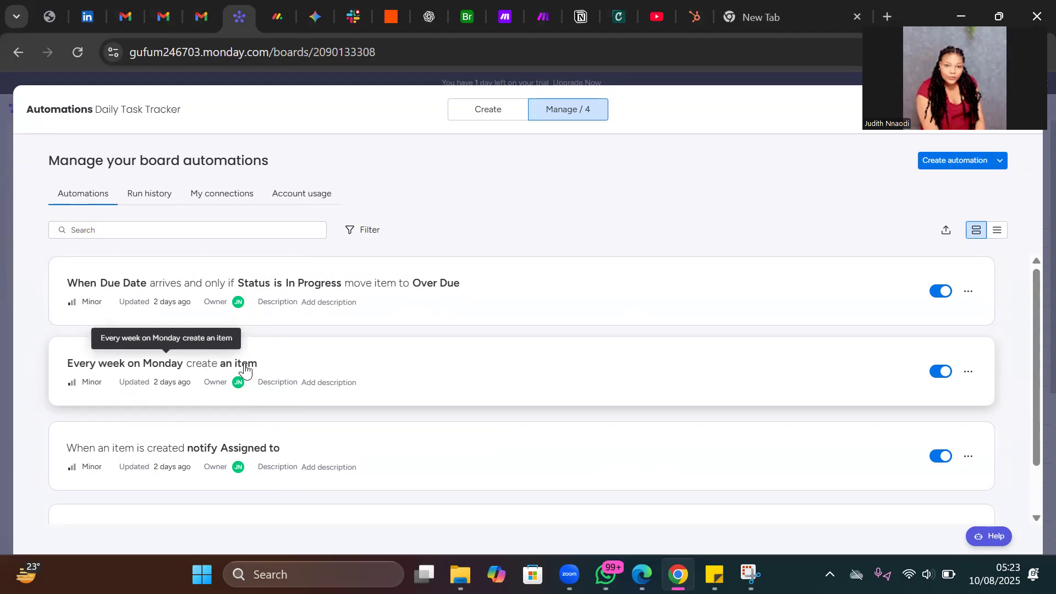
{"action": "scroll", "coordinate": [105, 443], "scroll_direction": "down", "scroll_amount": 1}
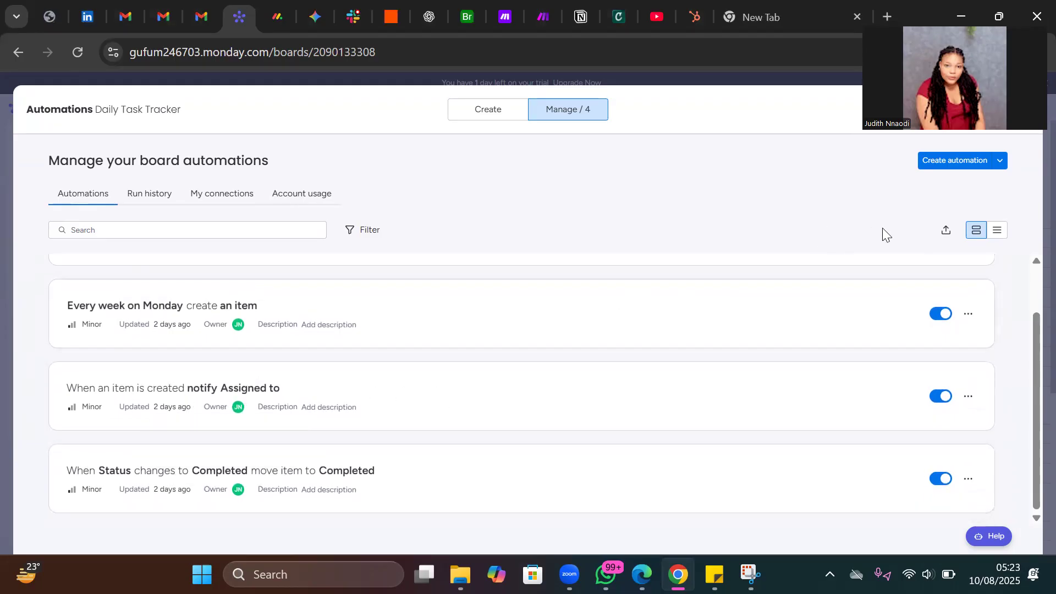
{"action": "scroll", "coordinate": [882, 259], "scroll_direction": "up", "scroll_amount": 1}
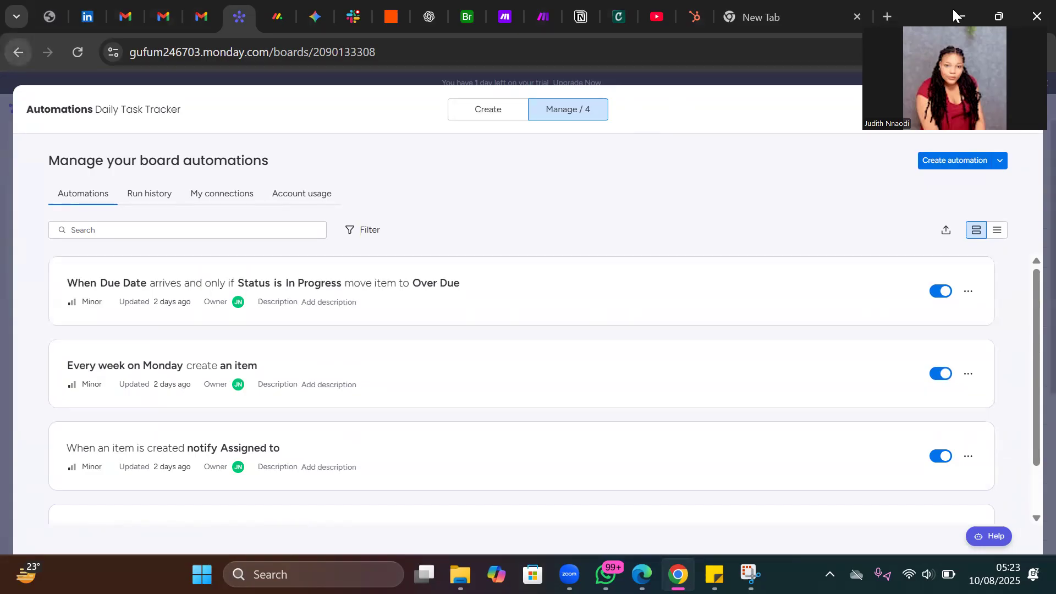
{"action": "key", "text": "Escape"}
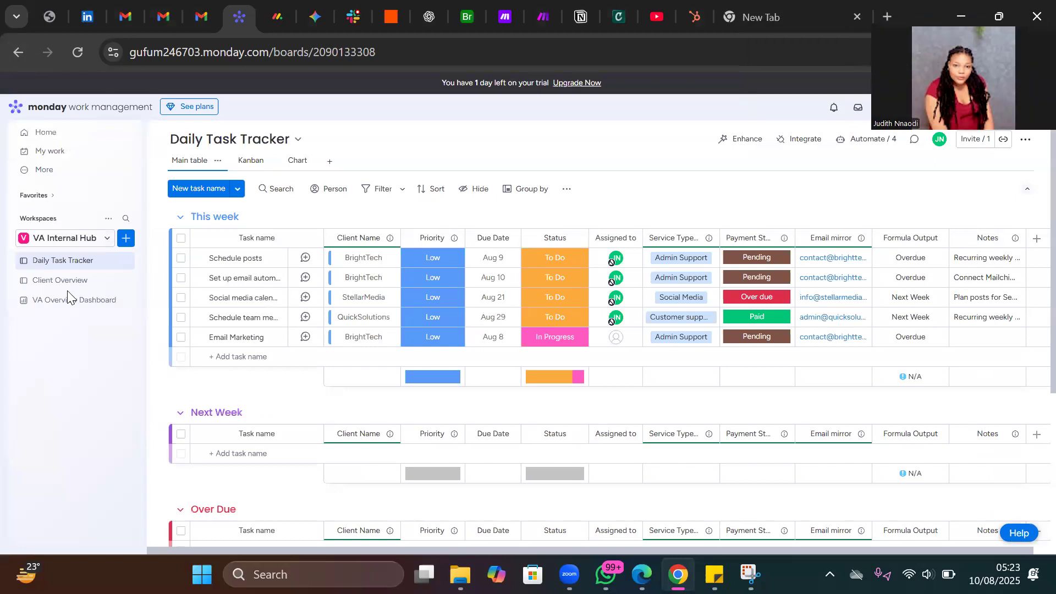
- Add a task named "Content creation" to the This week group
{"action": "left_click", "coordinate": [255, 357]}
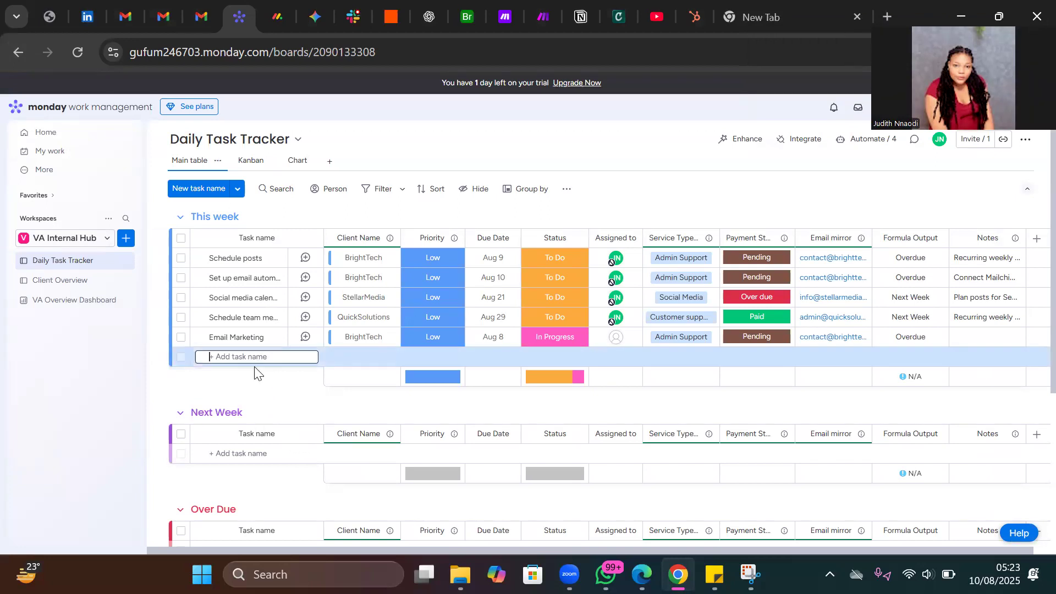
{"action": "left_click", "coordinate": [254, 367]}
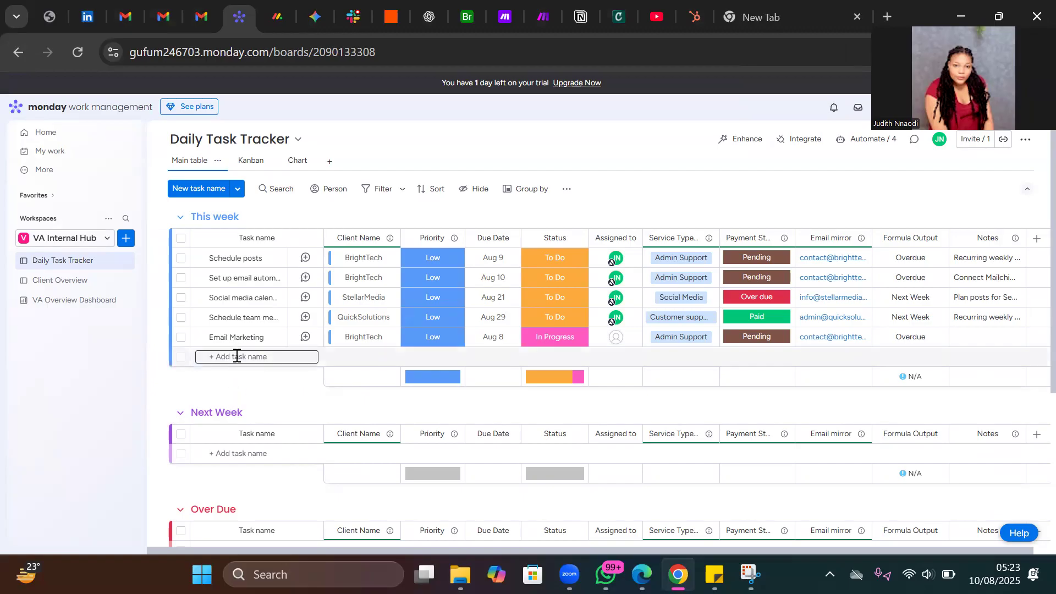
{"action": "left_click", "coordinate": [237, 356]}
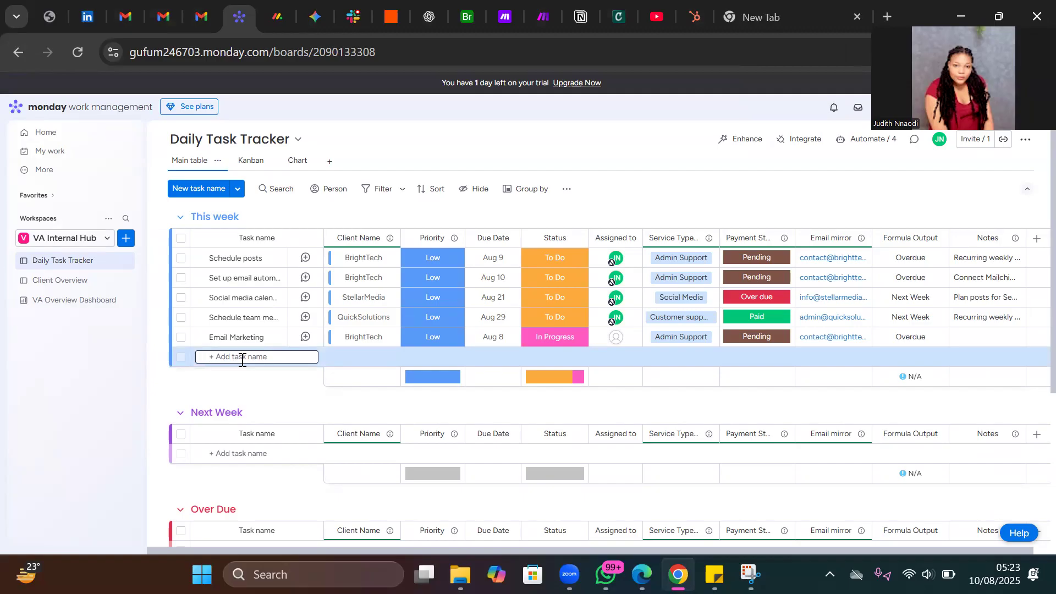
{"action": "type", "text": "C"}
{"action": "key", "text": "BackSpace"}
{"action": "type", "text": "C"}
{"action": "key", "text": "Return"}
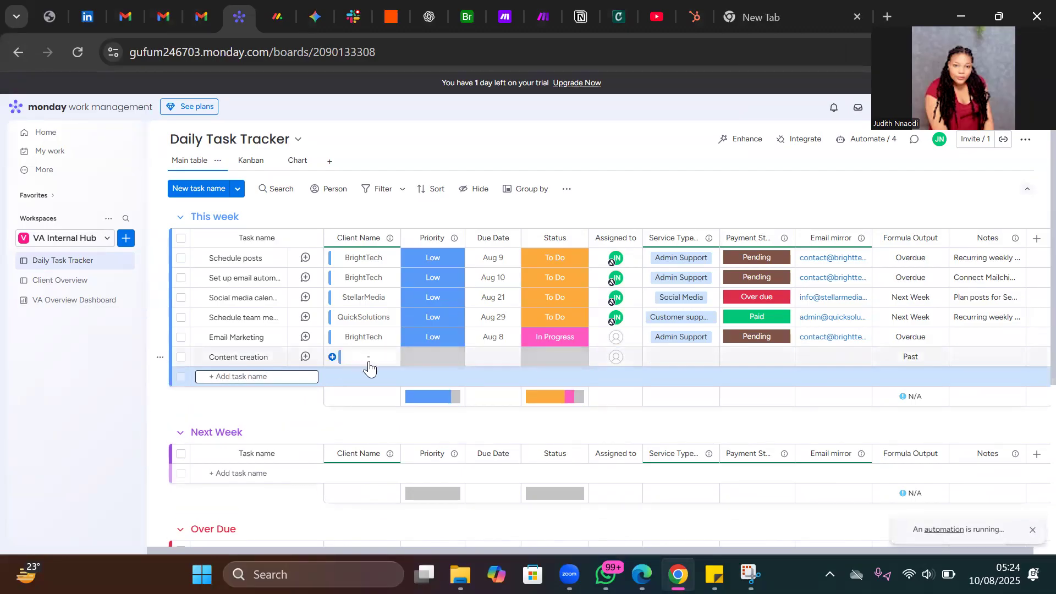
- Connect the Content creation task to the client QuickSolutions and set its priority to Low
{"action": "left_click", "coordinate": [368, 360]}
{"action": "left_click", "coordinate": [367, 361]}
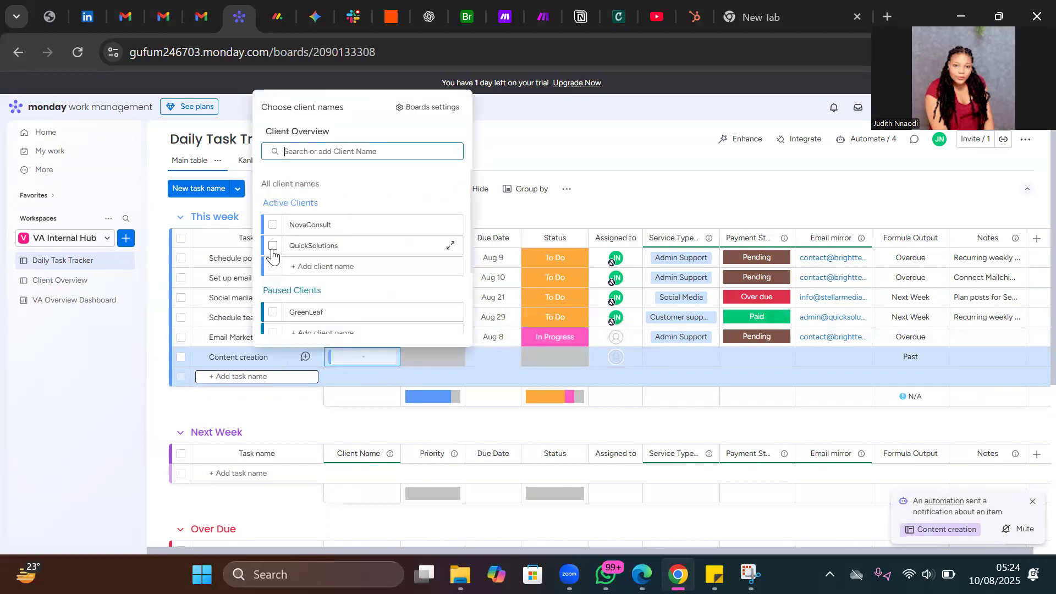
{"action": "left_click", "coordinate": [273, 247]}
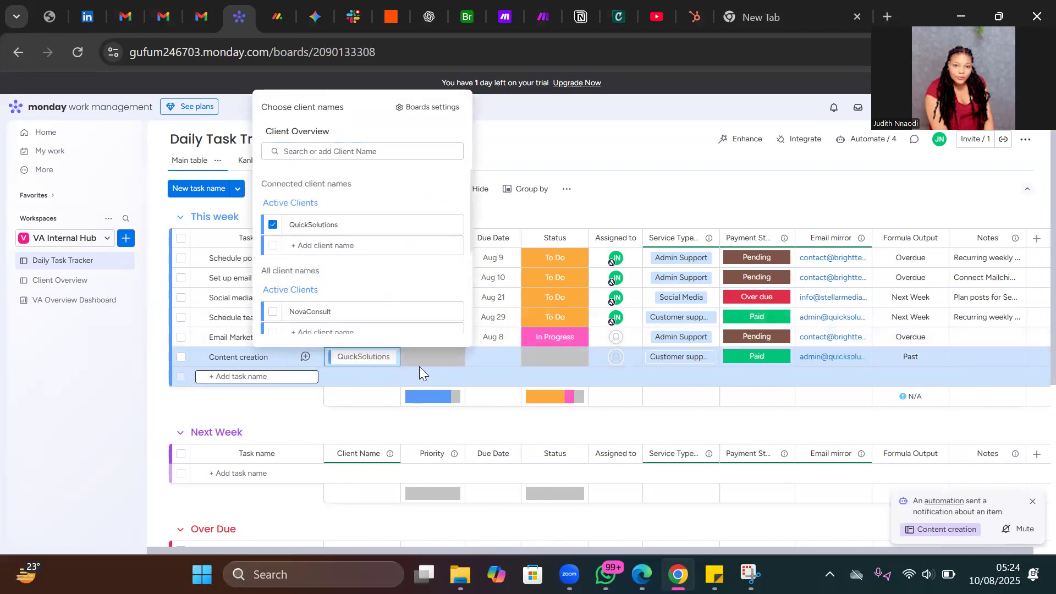
{"action": "left_click", "coordinate": [450, 361]}
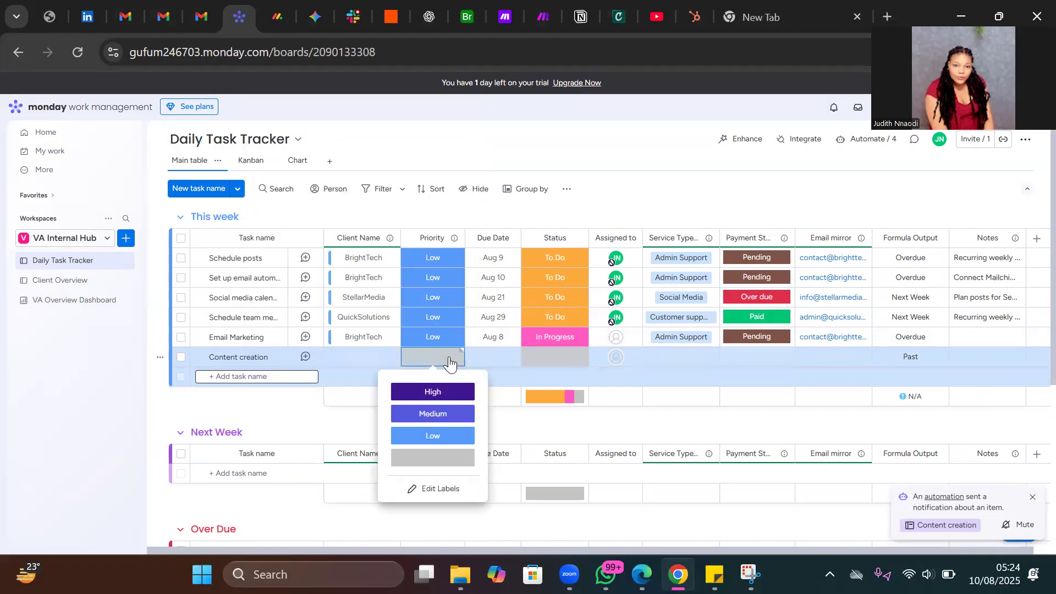
{"action": "left_click", "coordinate": [456, 433]}
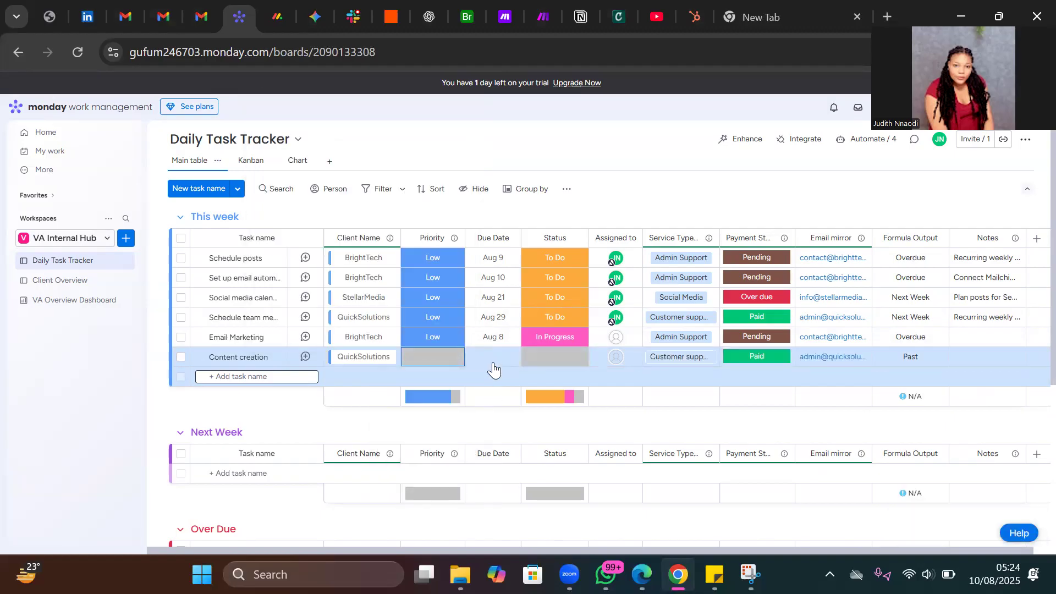
{"action": "left_click", "coordinate": [420, 364]}
{"action": "left_click", "coordinate": [431, 437]}
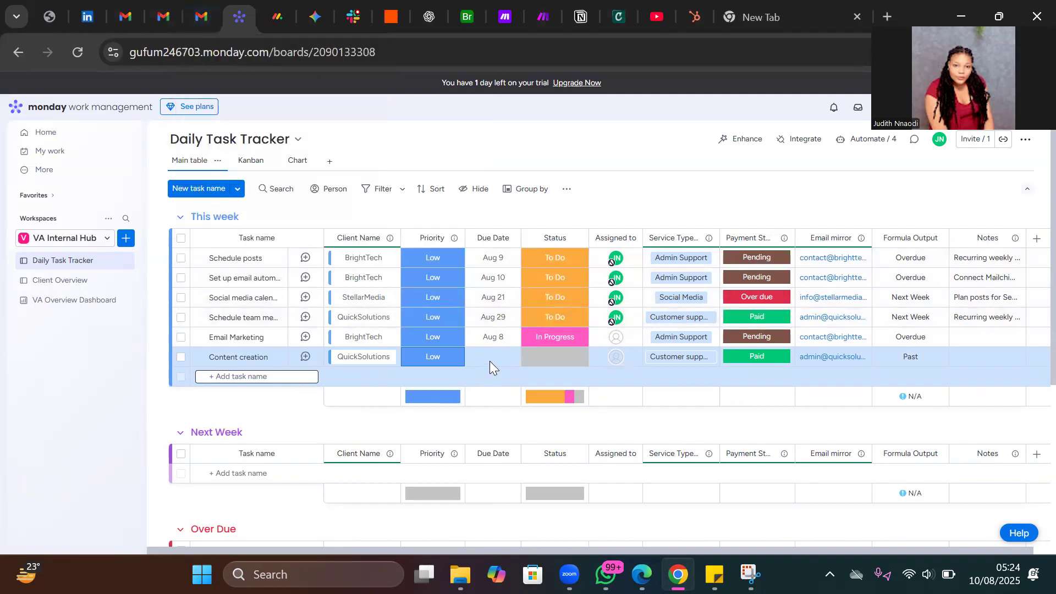
- Set the due date of the Content creation task to August 30, 2025
{"action": "mouse_move", "coordinate": [491, 358]}
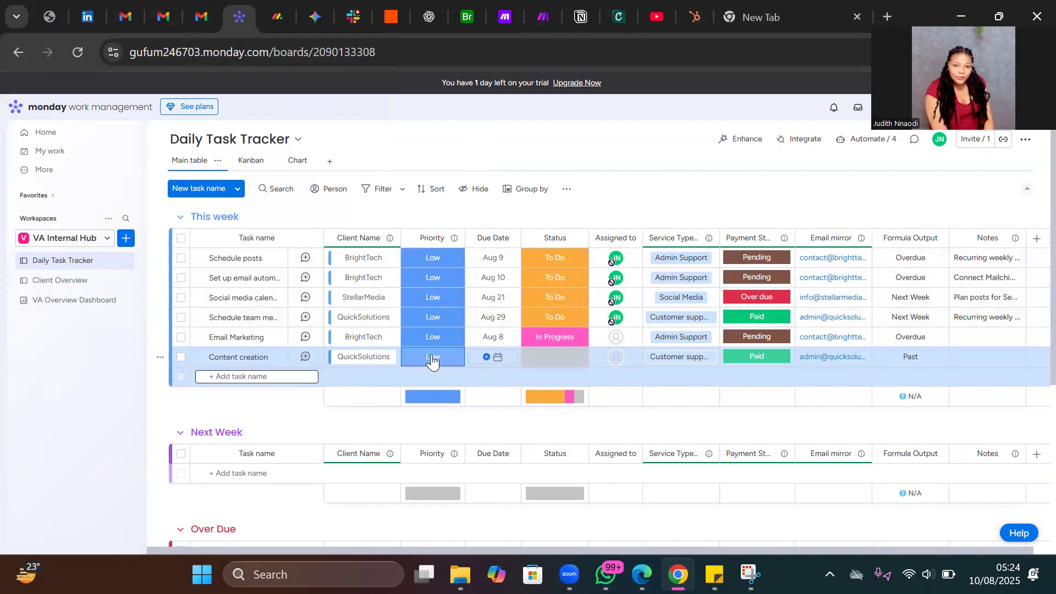
{"action": "left_click", "coordinate": [487, 356]}
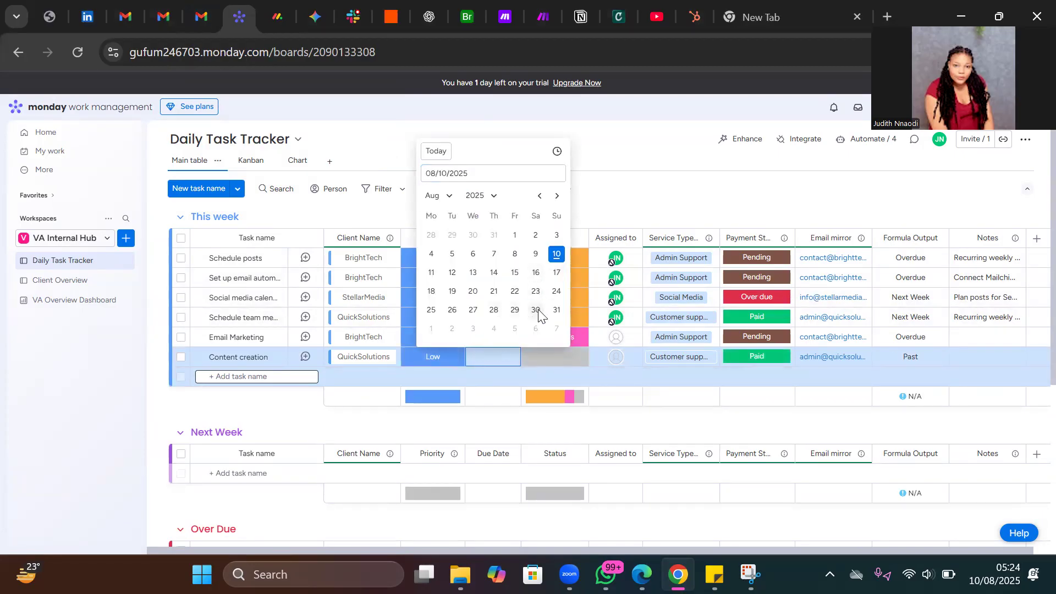
{"action": "left_click", "coordinate": [537, 310]}
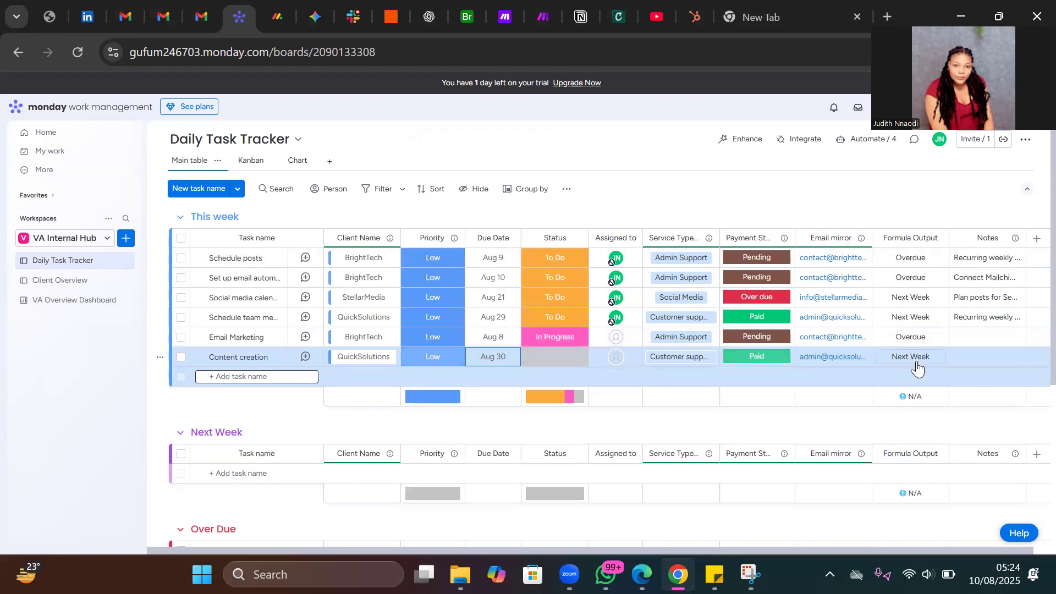
- Set the Content creation task's status to To Do and its payment status to Pending
{"action": "left_click", "coordinate": [546, 359]}
{"action": "left_click", "coordinate": [556, 394]}
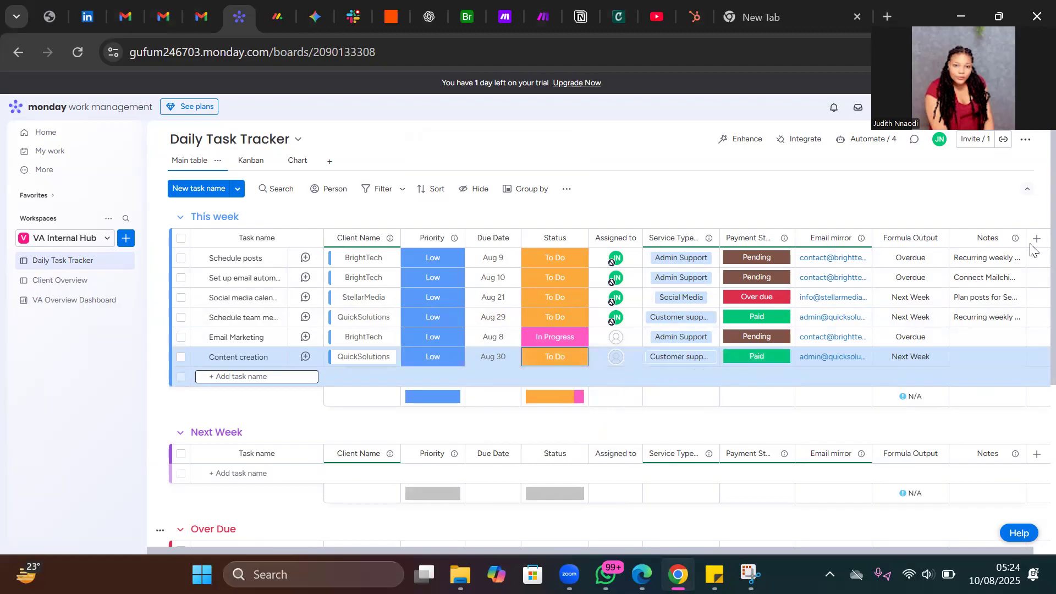
{"action": "left_click", "coordinate": [781, 358]}
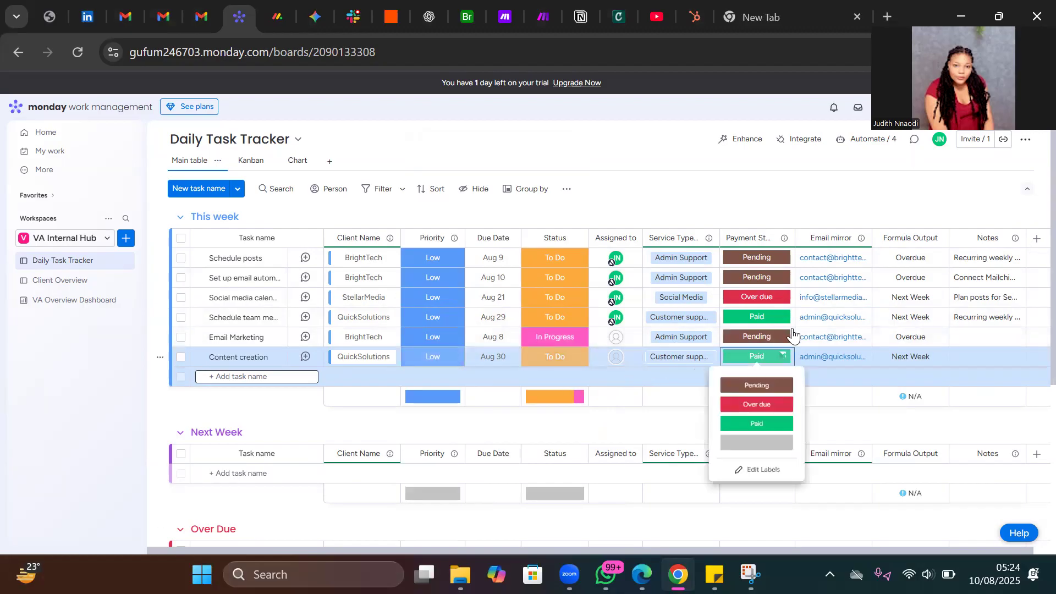
{"action": "left_click", "coordinate": [768, 393]}
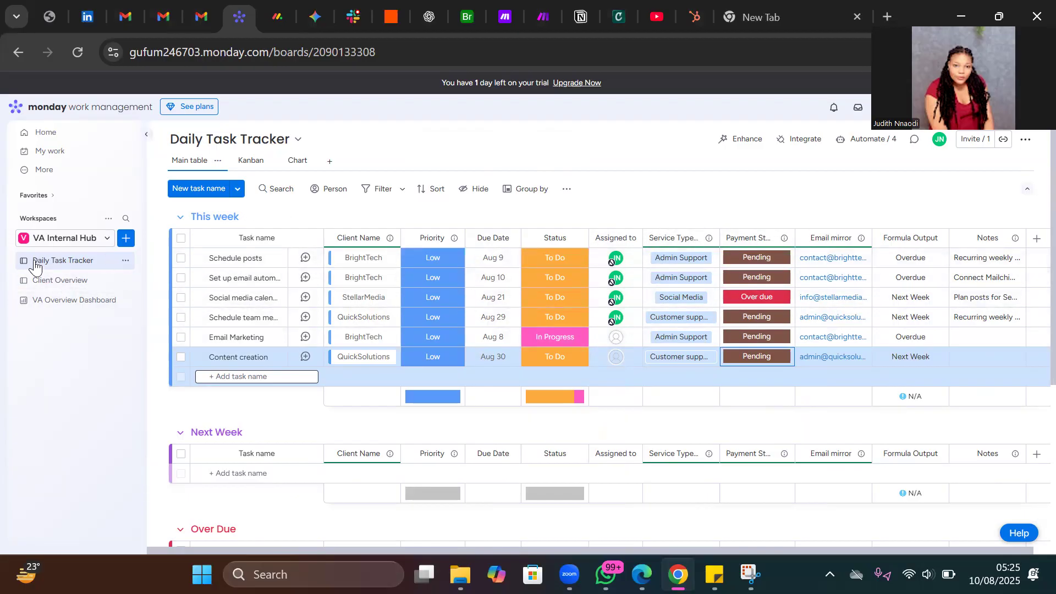
- Inspect how the Service Type, Payment Status and Email mirror columns link to the Client Overview board
{"action": "left_click", "coordinate": [694, 238]}
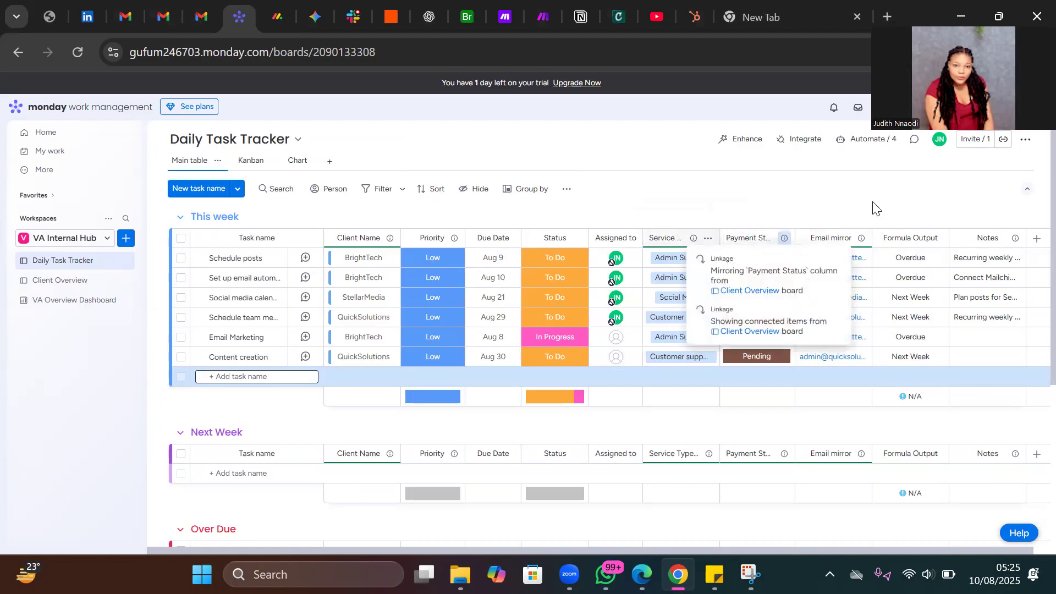
{"action": "left_click", "coordinate": [859, 239]}
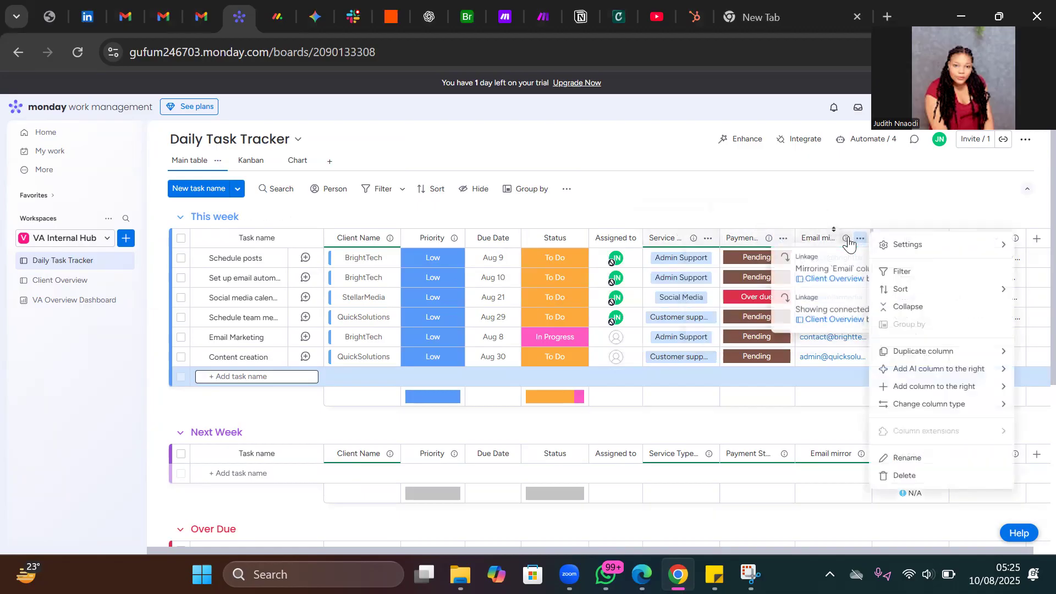
{"action": "left_click", "coordinate": [881, 201]}
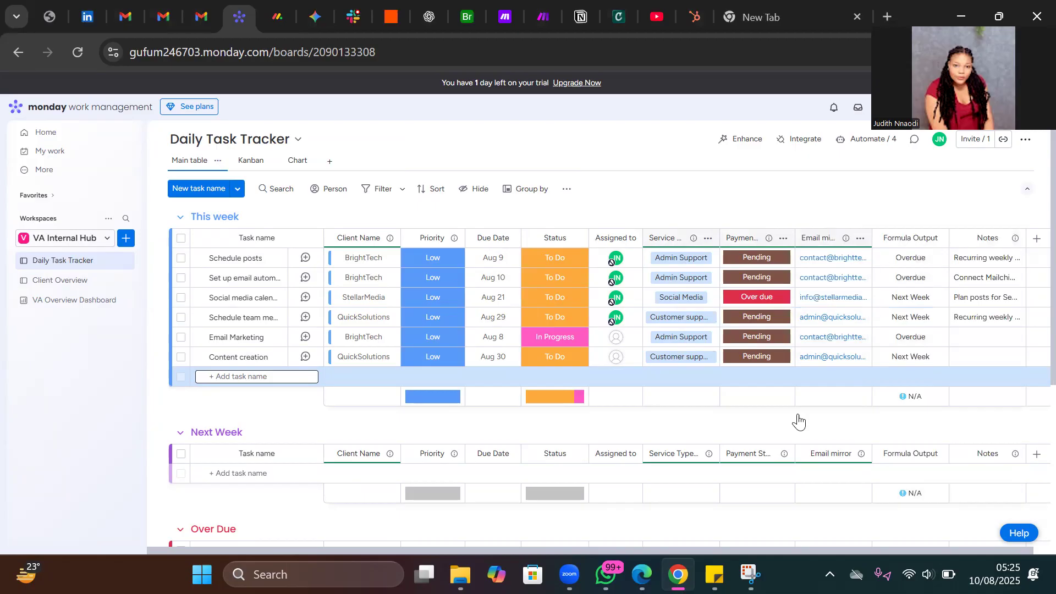
{"action": "scroll", "coordinate": [523, 372], "scroll_direction": "down", "scroll_amount": 5}
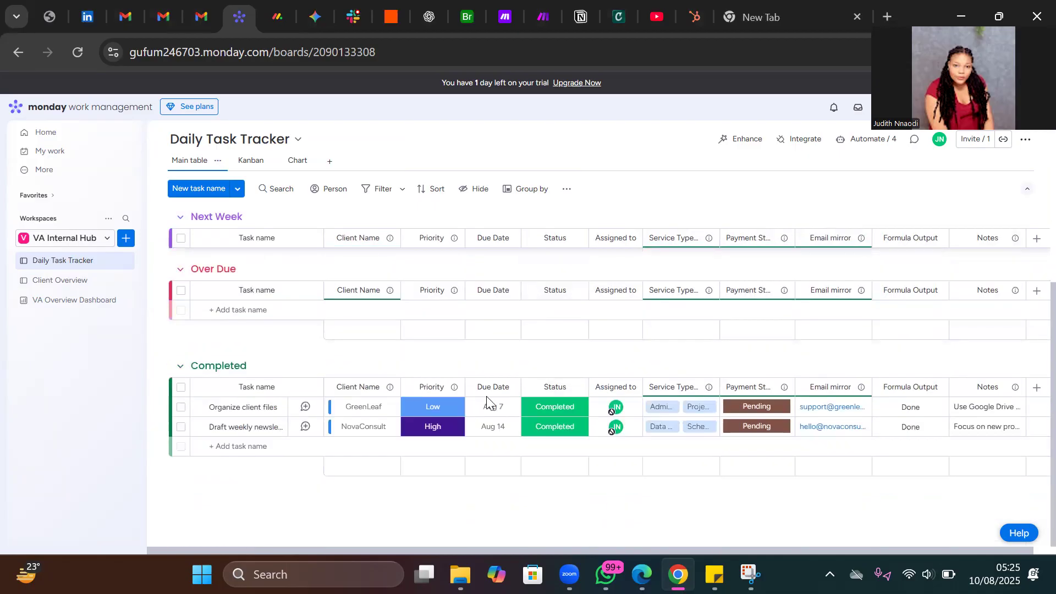
- Set the Email Marketing task's status to Completed and its payment status to Paid, and check the Completed group
{"action": "scroll", "coordinate": [321, 378], "scroll_direction": "up", "scroll_amount": 5}
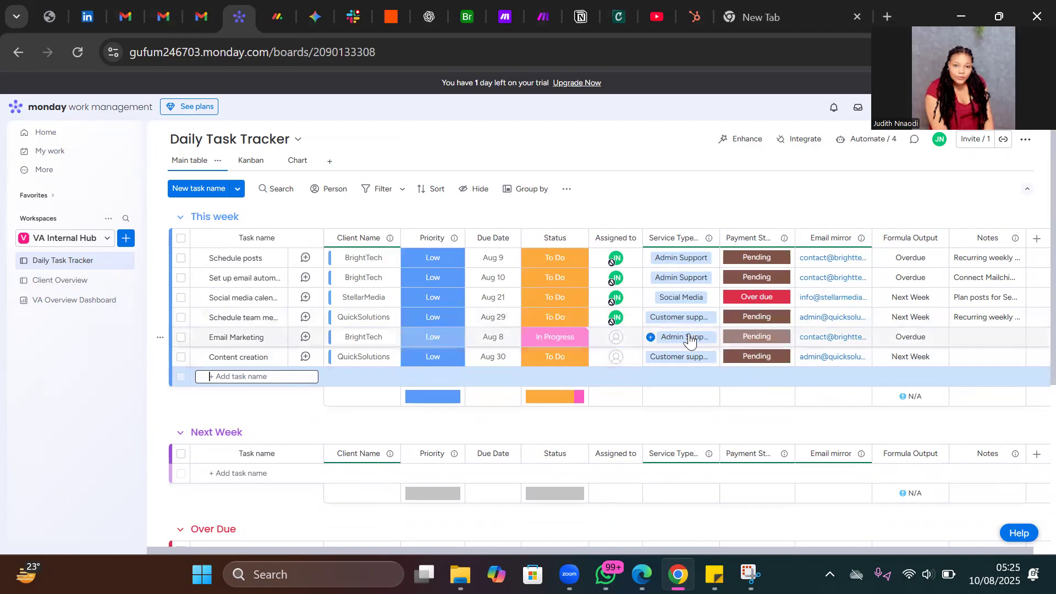
{"action": "left_click", "coordinate": [557, 343]}
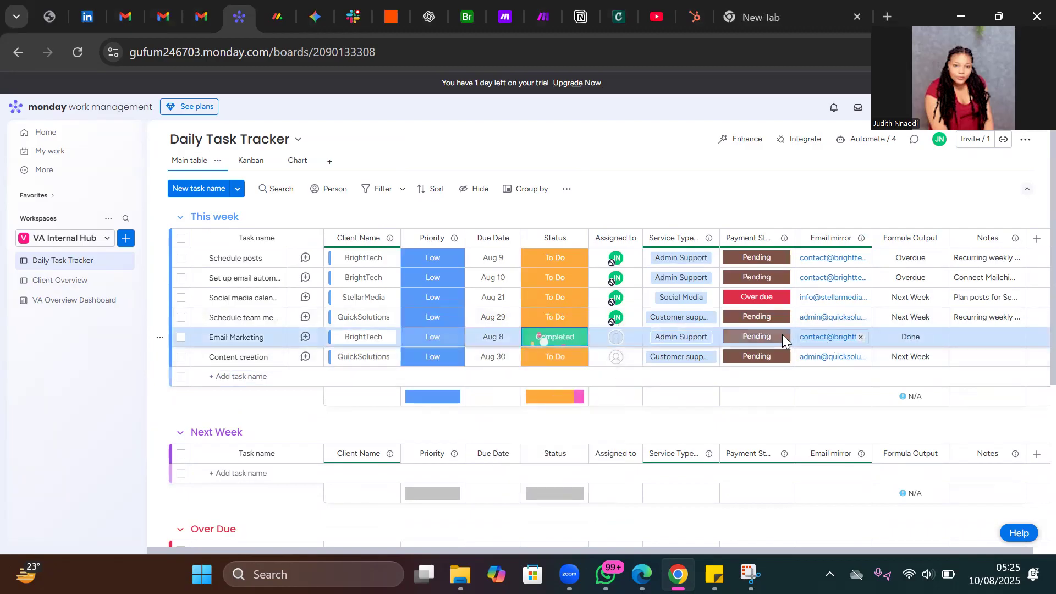
{"action": "left_click", "coordinate": [759, 337]}
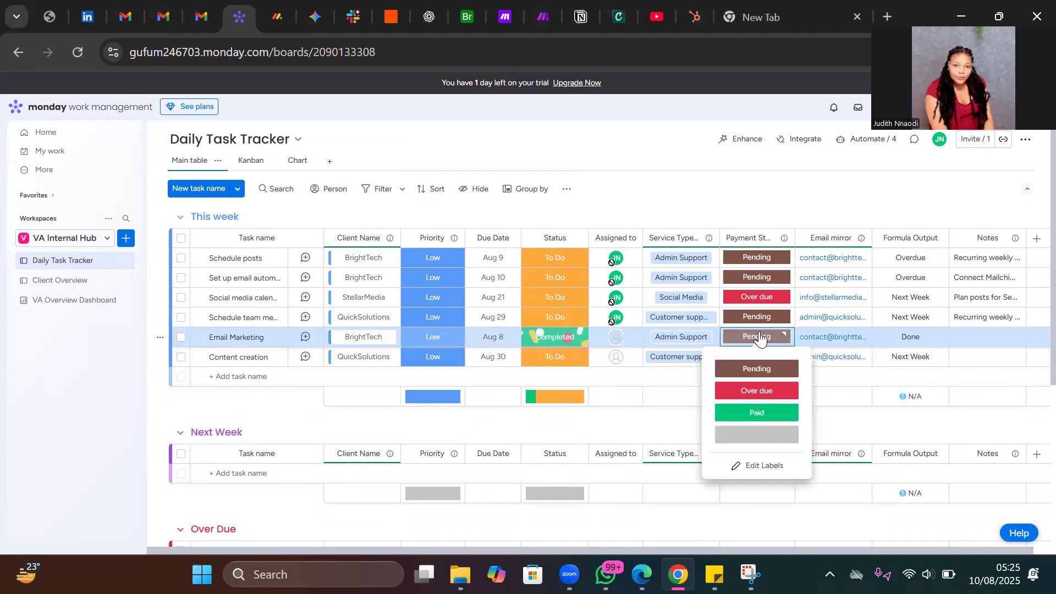
{"action": "left_click", "coordinate": [761, 411]}
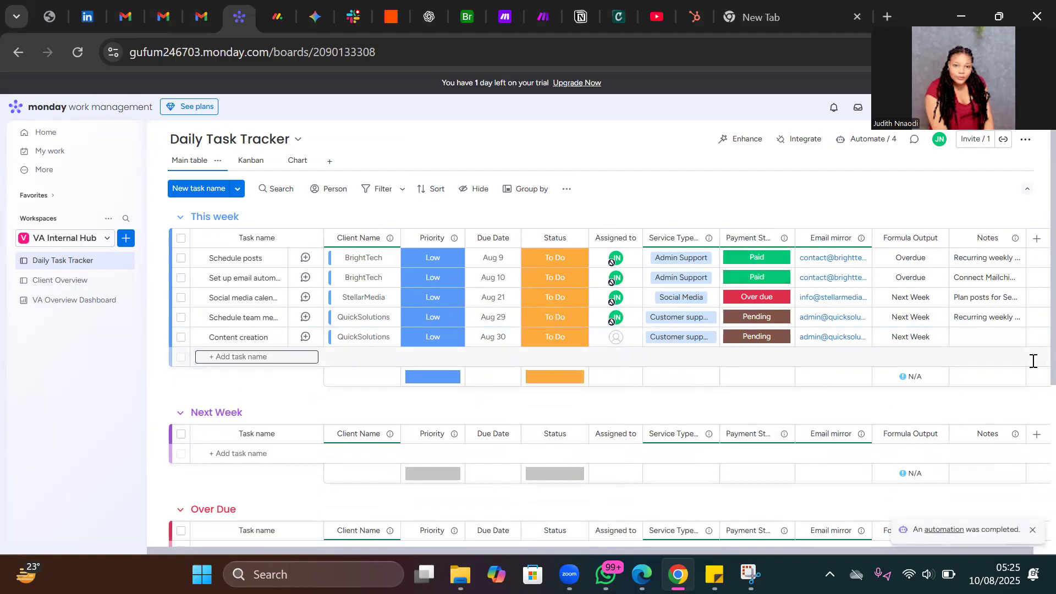
{"action": "scroll", "coordinate": [735, 484], "scroll_direction": "down", "scroll_amount": 5}
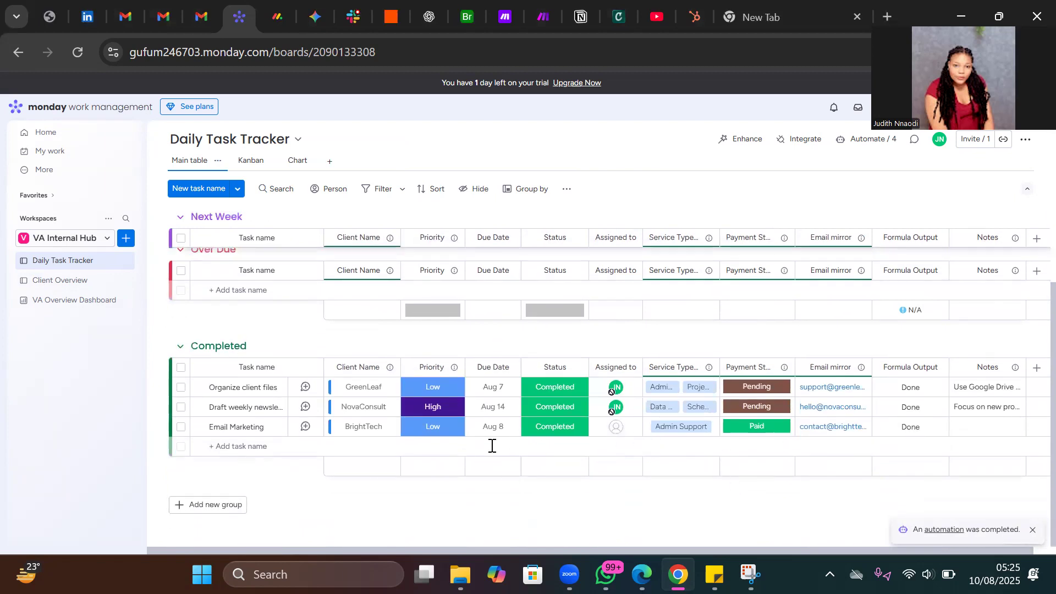
{"action": "scroll", "coordinate": [1011, 352], "scroll_direction": "up", "scroll_amount": 2}
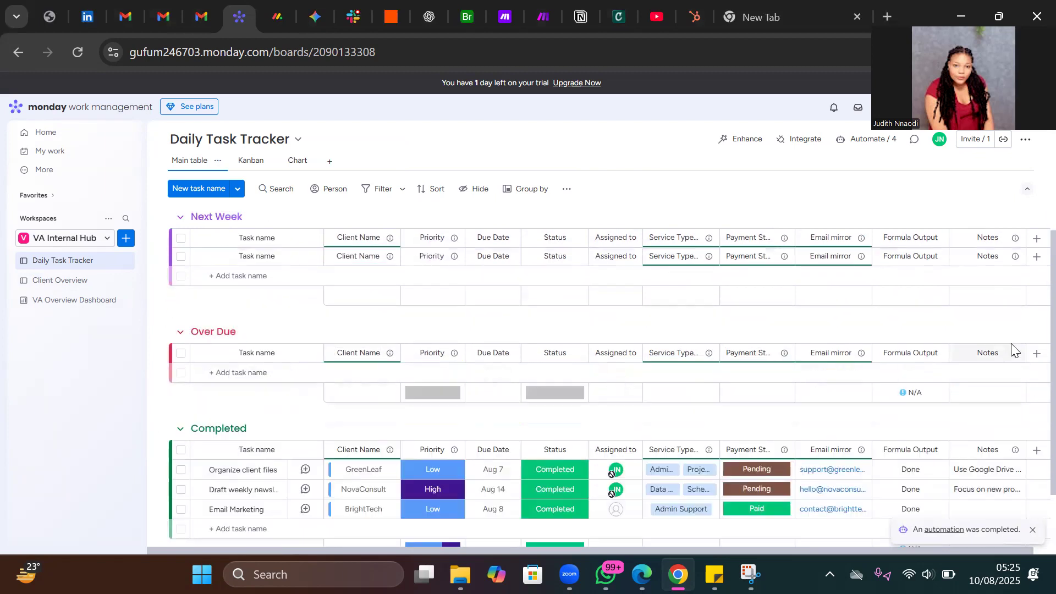
{"action": "scroll", "coordinate": [1012, 352], "scroll_direction": "up", "scroll_amount": 3}
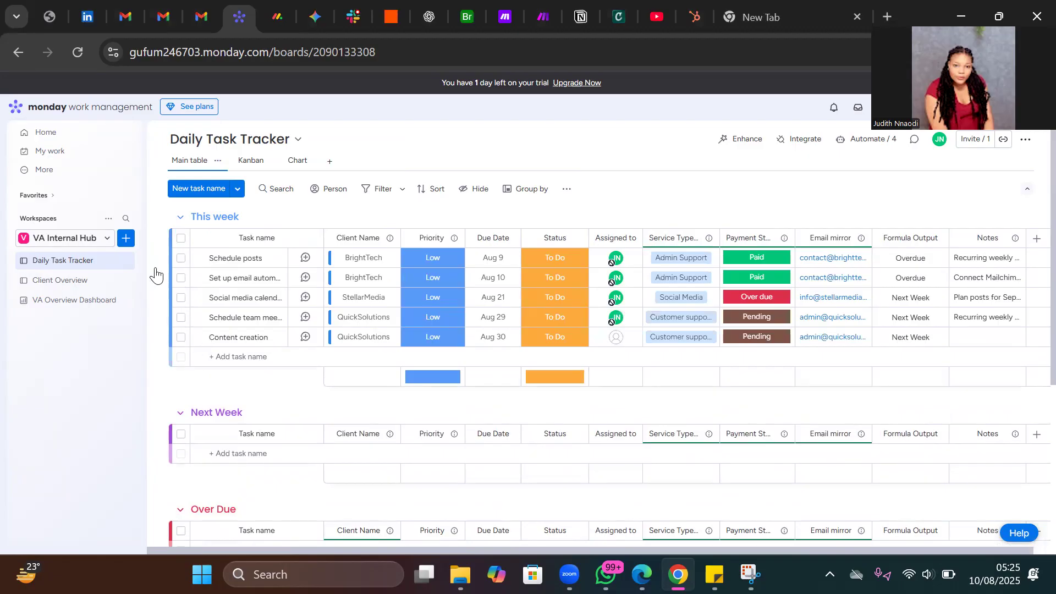
- Review the automations that move clients between groups on the Client Overview board
{"action": "left_click", "coordinate": [68, 278]}
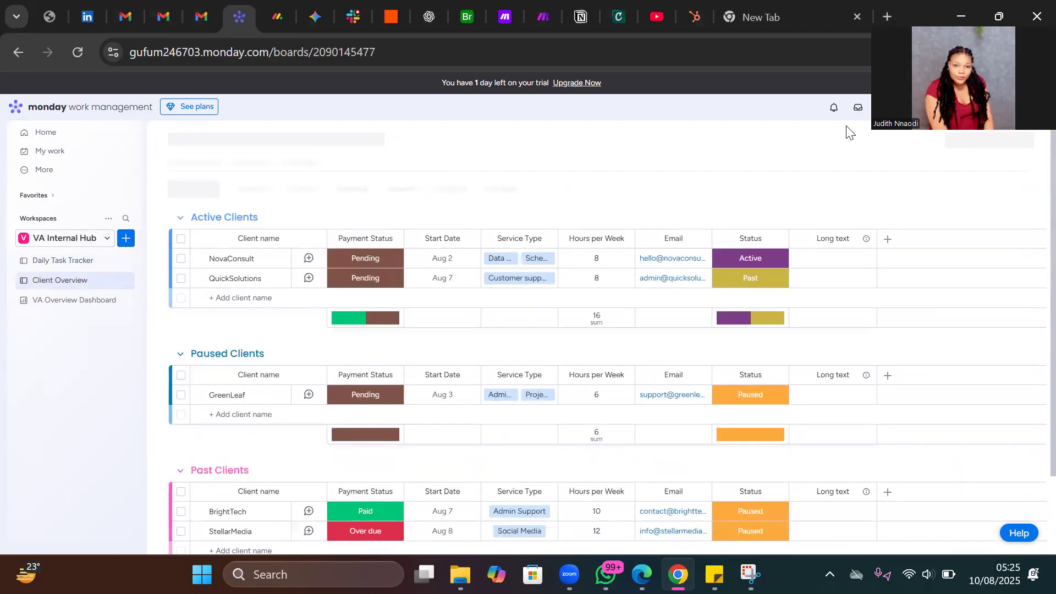
{"action": "left_click", "coordinate": [853, 144]}
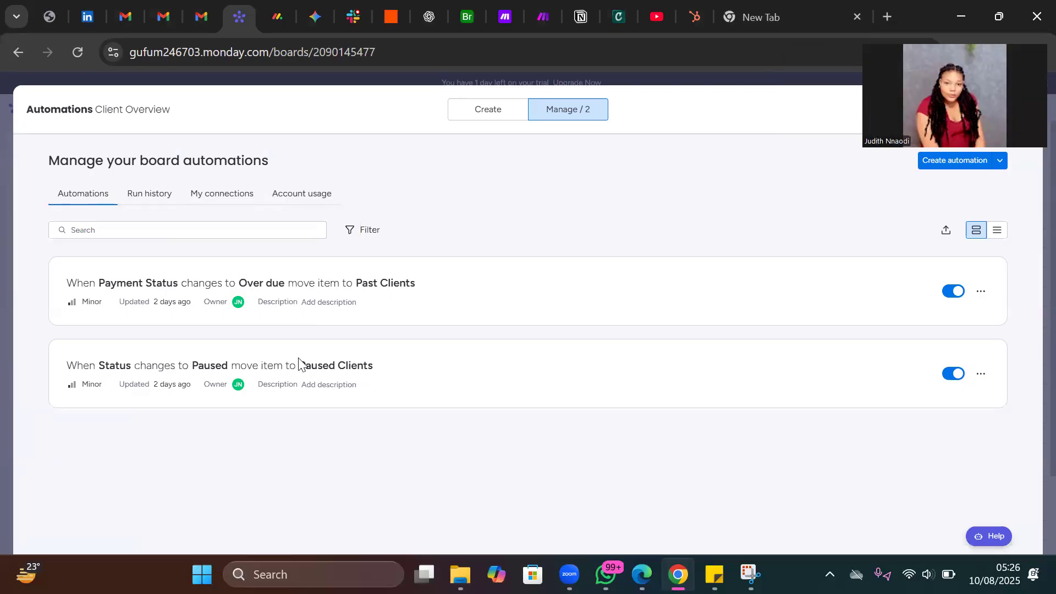
{"action": "key", "text": "Escape"}
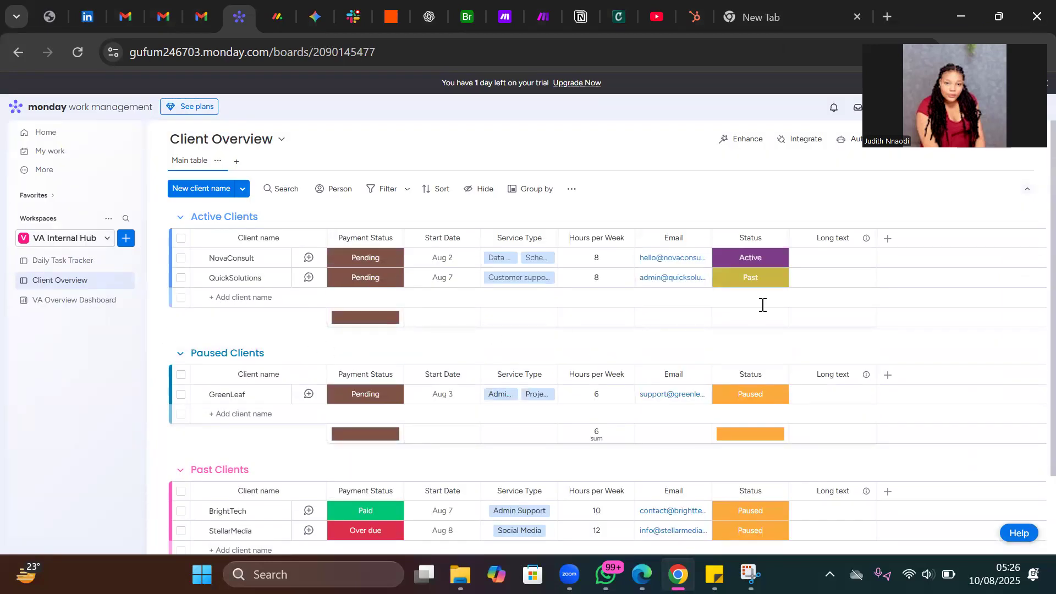
- Set the payment status of QuickSolutions to Over due and check the Past Clients group
{"action": "left_click", "coordinate": [354, 281]}
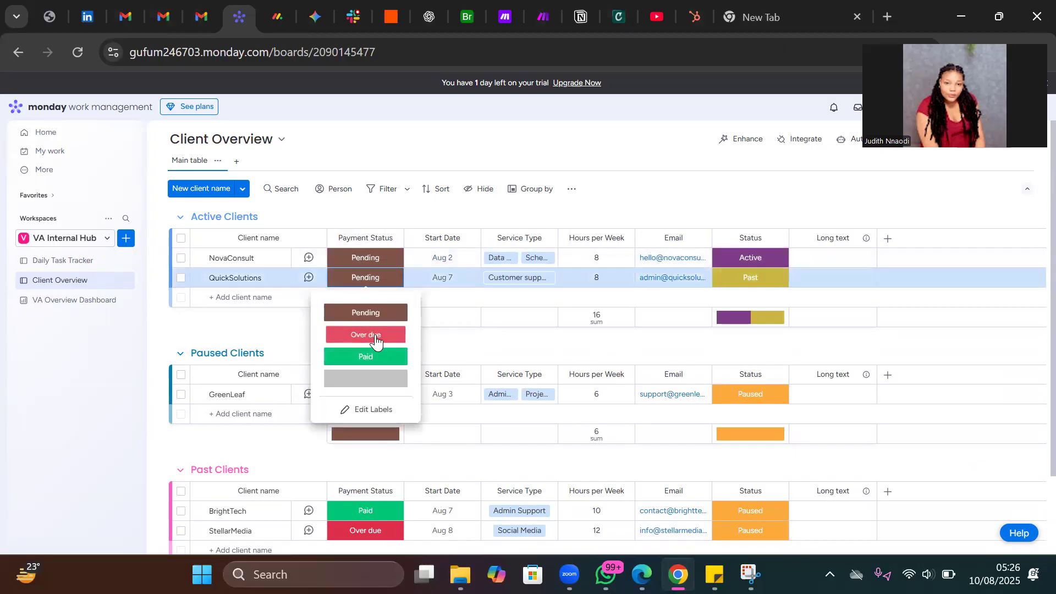
{"action": "left_click", "coordinate": [376, 340]}
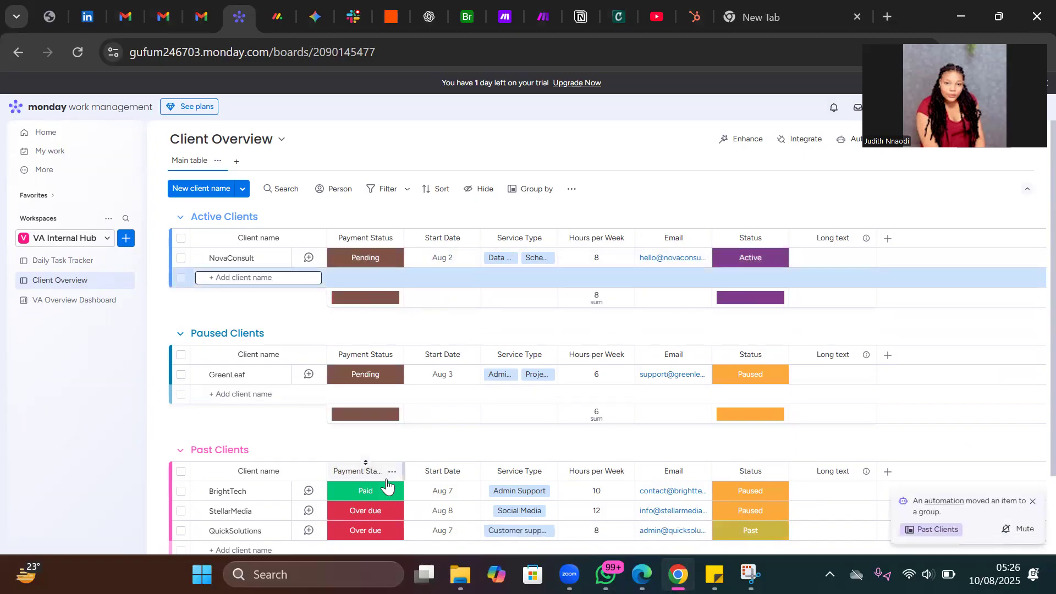
{"action": "scroll", "coordinate": [365, 465], "scroll_direction": "down", "scroll_amount": 2}
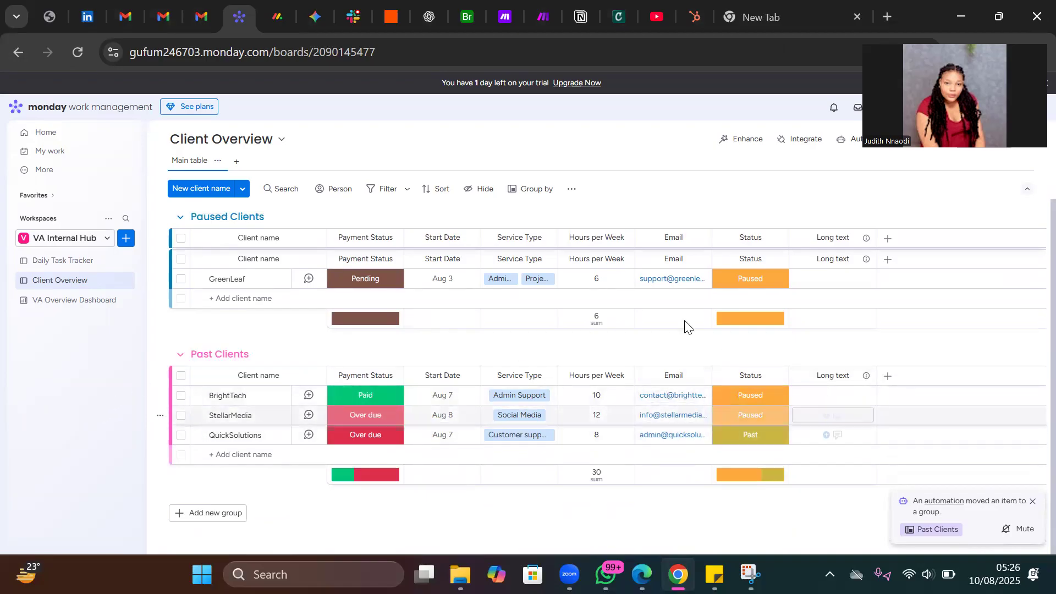
{"action": "scroll", "coordinate": [684, 325], "scroll_direction": "up", "scroll_amount": 2}
{"action": "left_click", "coordinate": [198, 278]}
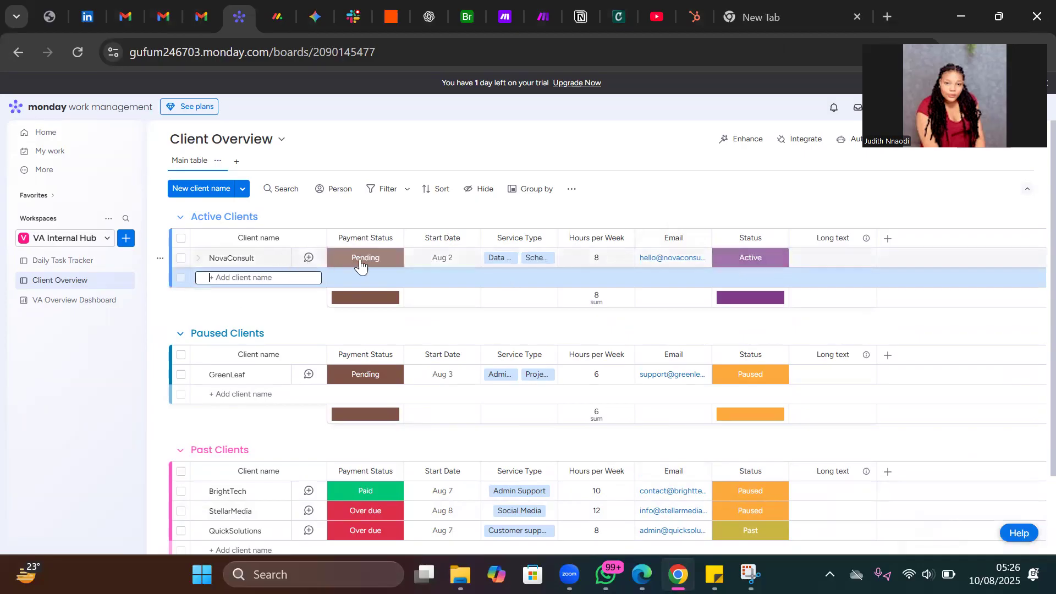
- Set the status of the active client NovaConsult to Paused
{"action": "left_click", "coordinate": [379, 264]}
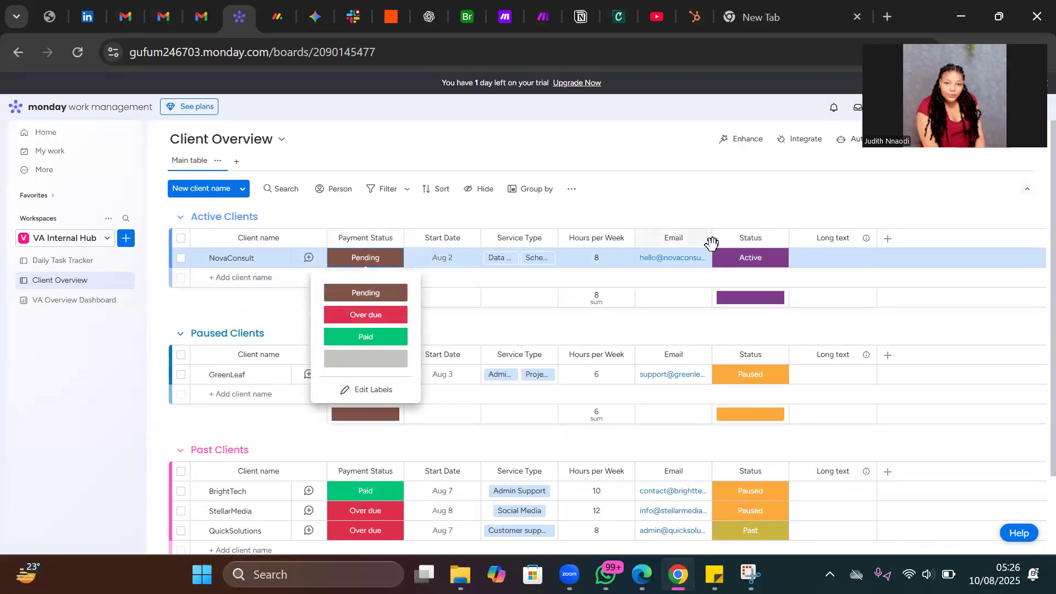
{"action": "left_click", "coordinate": [730, 270]}
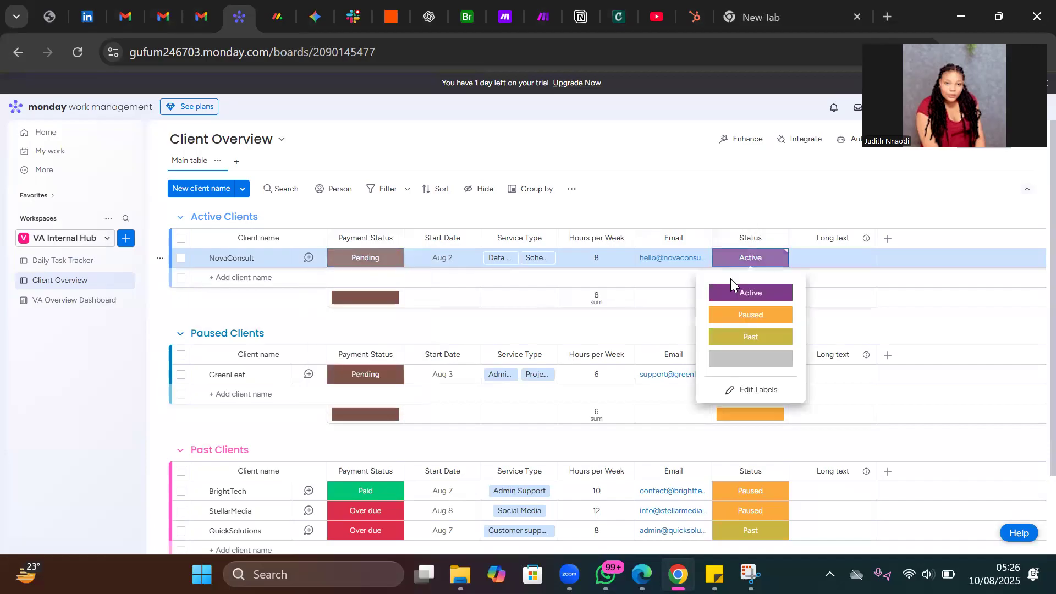
{"action": "left_click", "coordinate": [751, 316]}
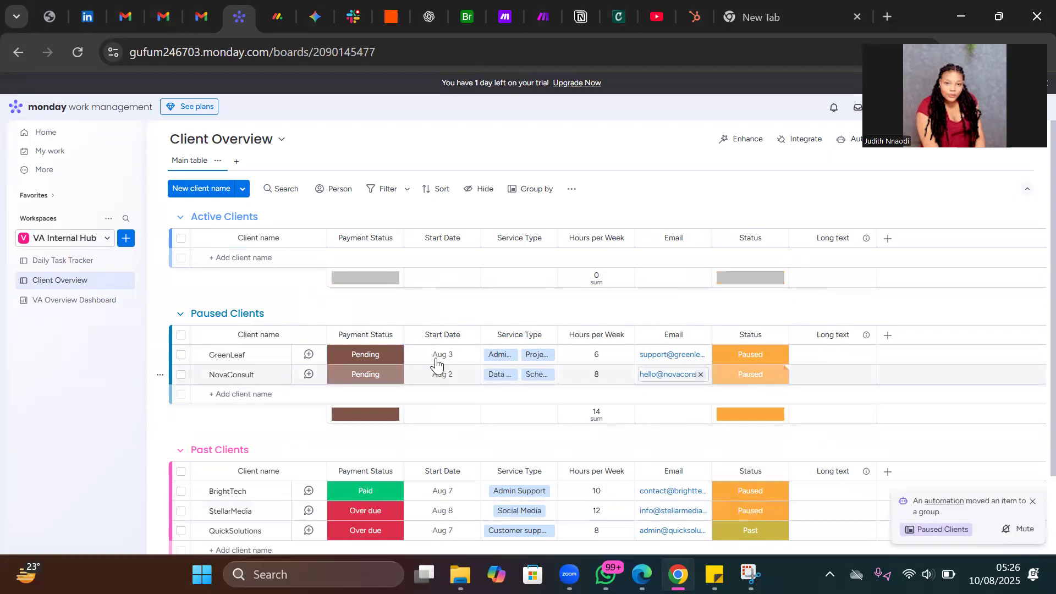
- Open the VA Overview Dashboard and examine the August 2025 calendar of tasks and clients
{"action": "left_click", "coordinate": [36, 306]}
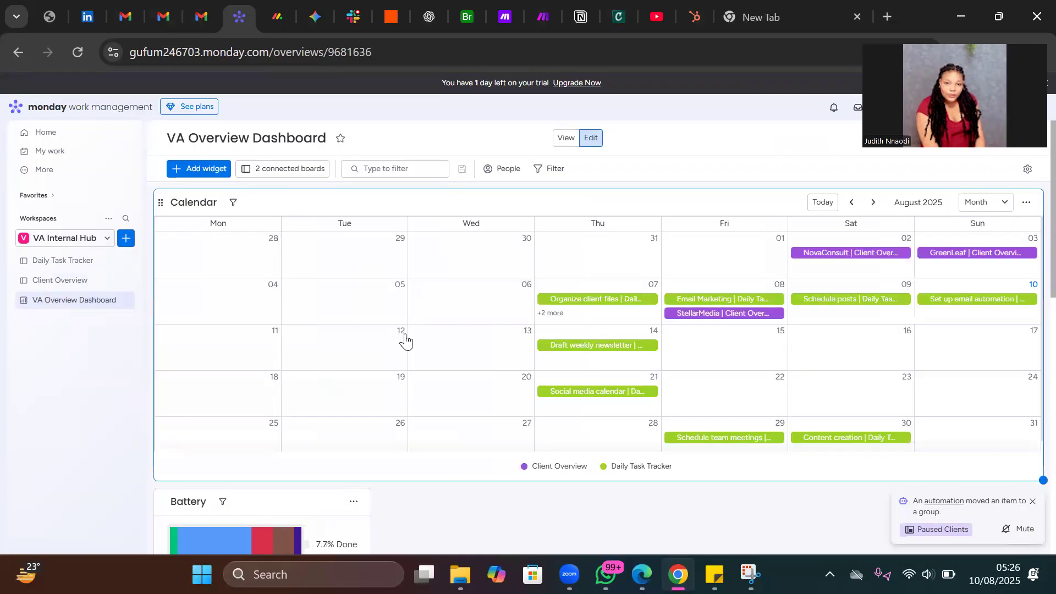
{"action": "scroll", "coordinate": [580, 319], "scroll_direction": "down", "scroll_amount": 1}
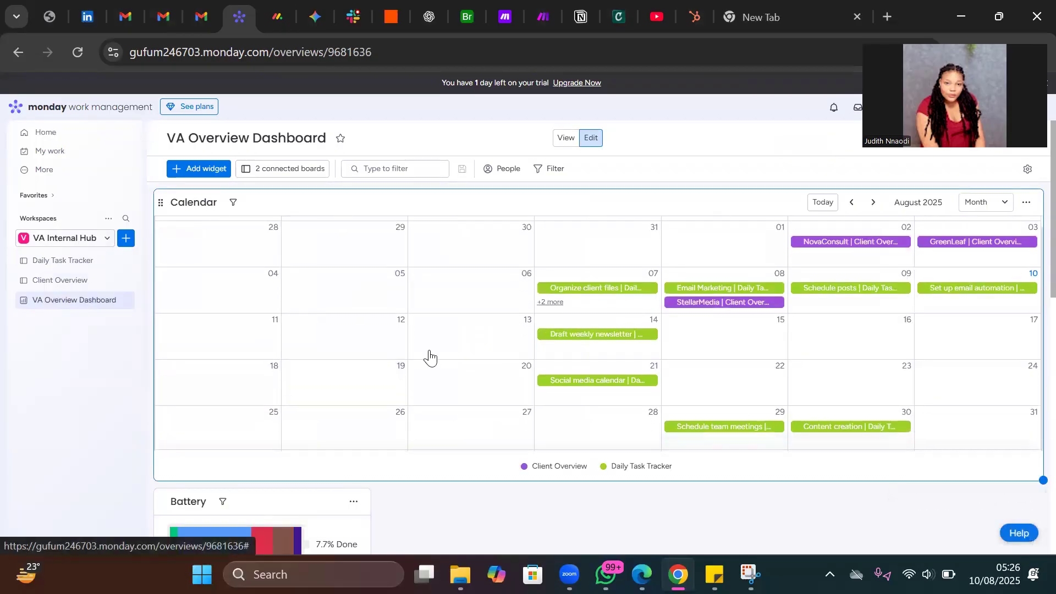